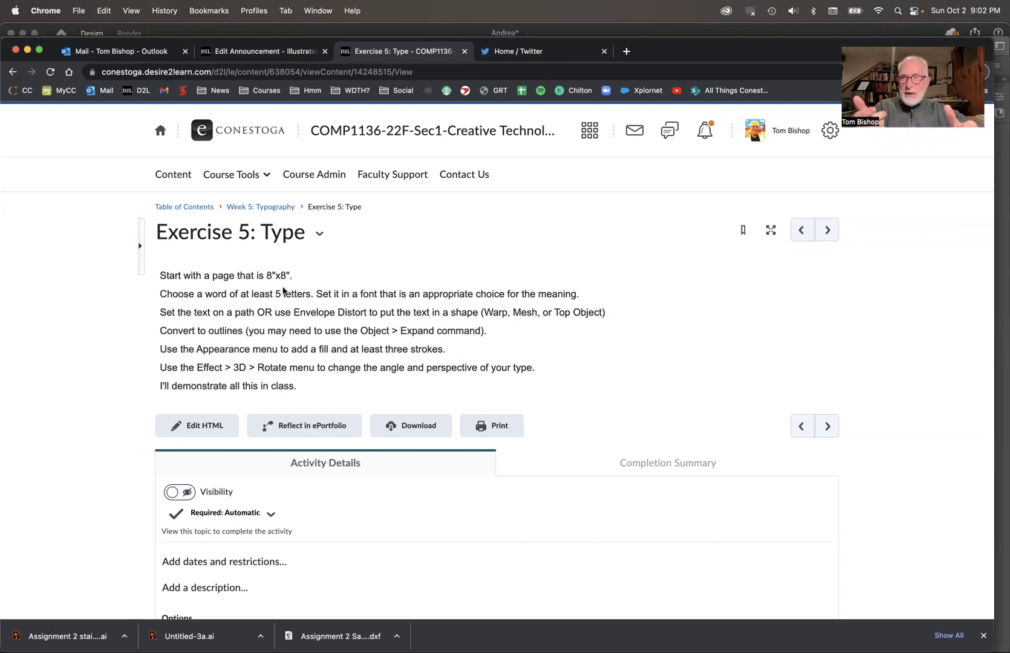
Switch from the exercise instructions in the browser to Adobe Illustrator with the Baloney artwork
key("super+Tab")
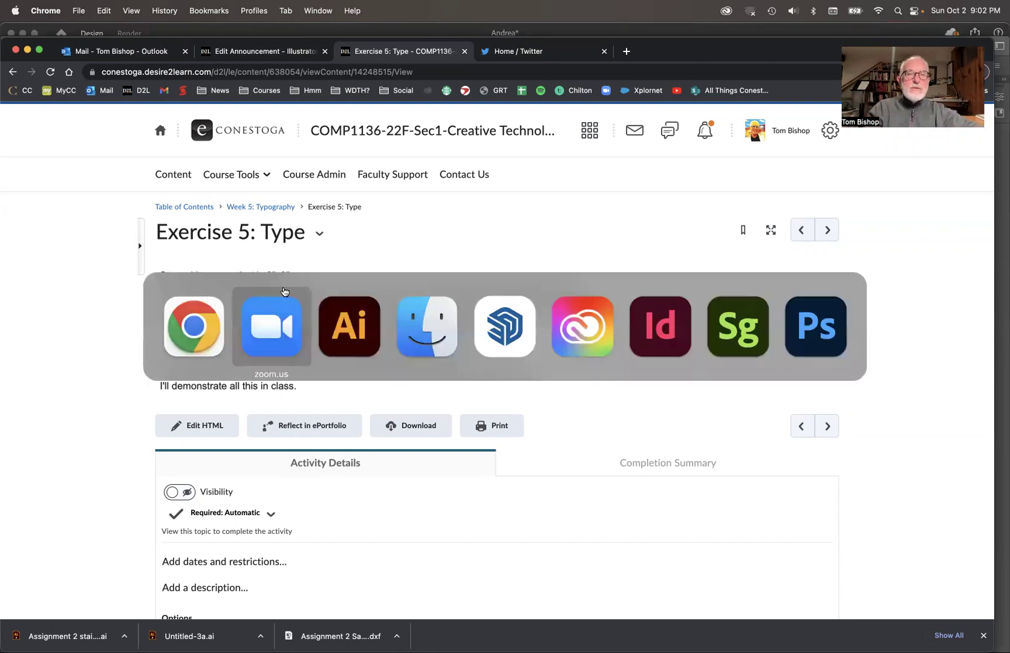
key("super+Tab")
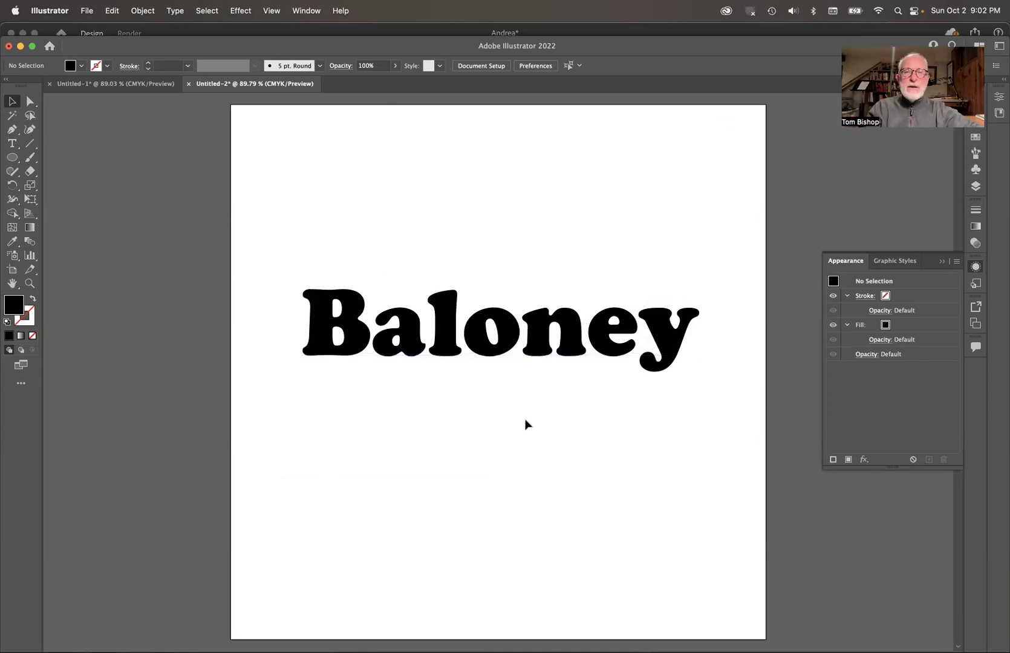
Draw a gently arched three-point path beneath the word Baloney with the Curvature tool
left_click(30, 129)
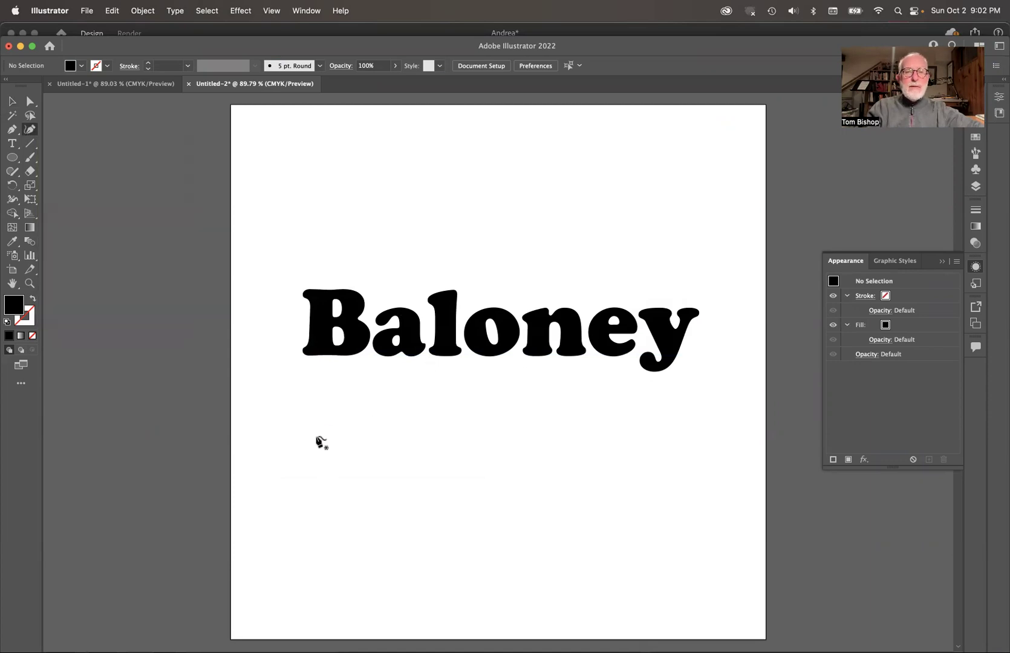
left_click(299, 455)
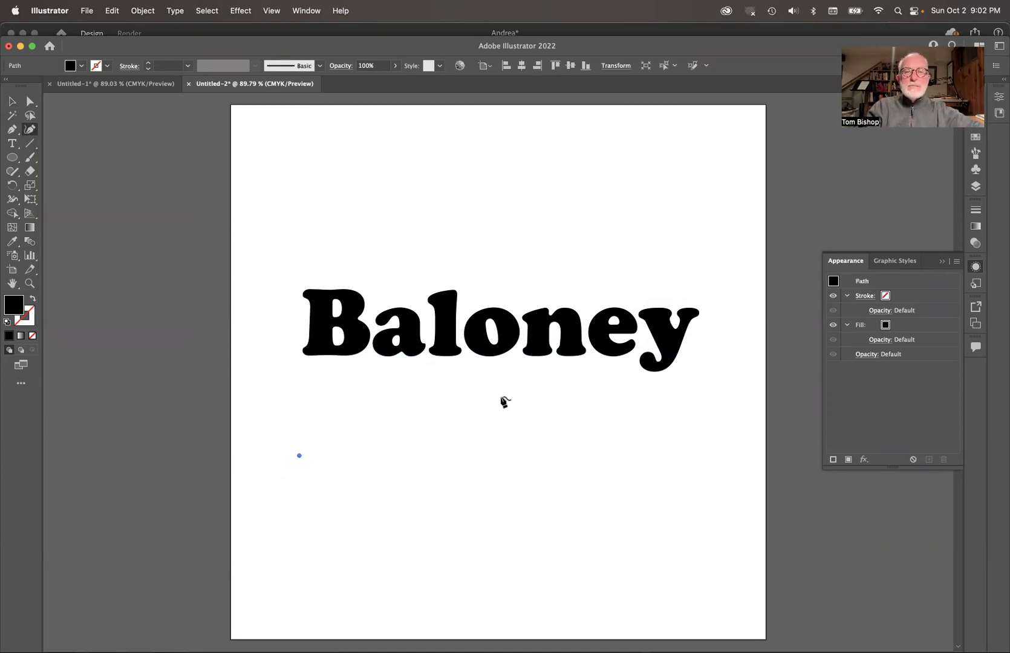
left_click(494, 398)
left_click(726, 395)
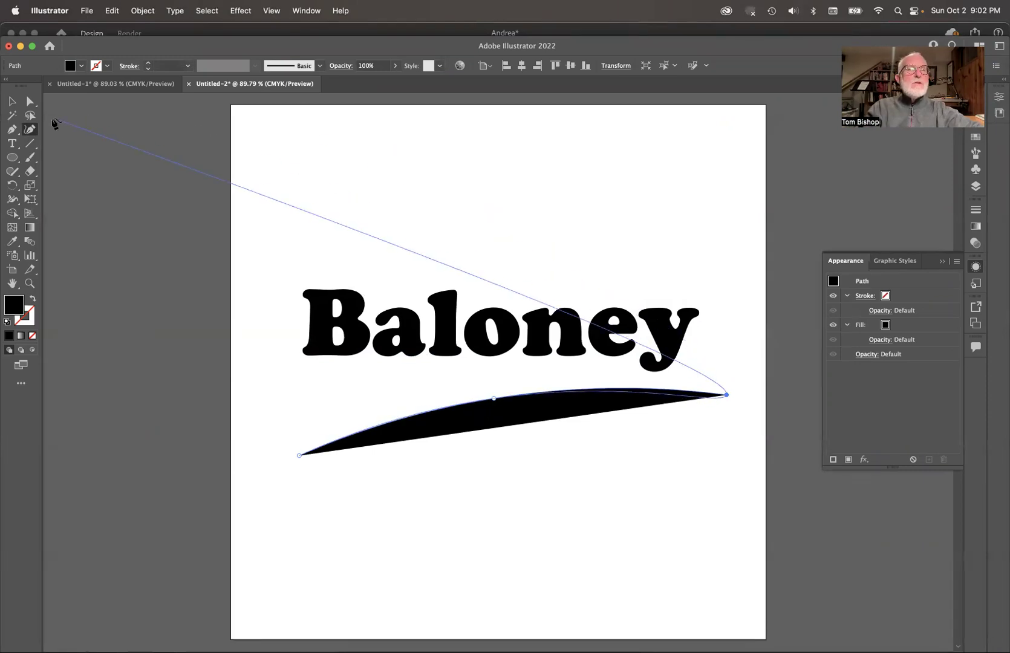
Delete the straight Baloney text above the arched shape
left_click(12, 143)
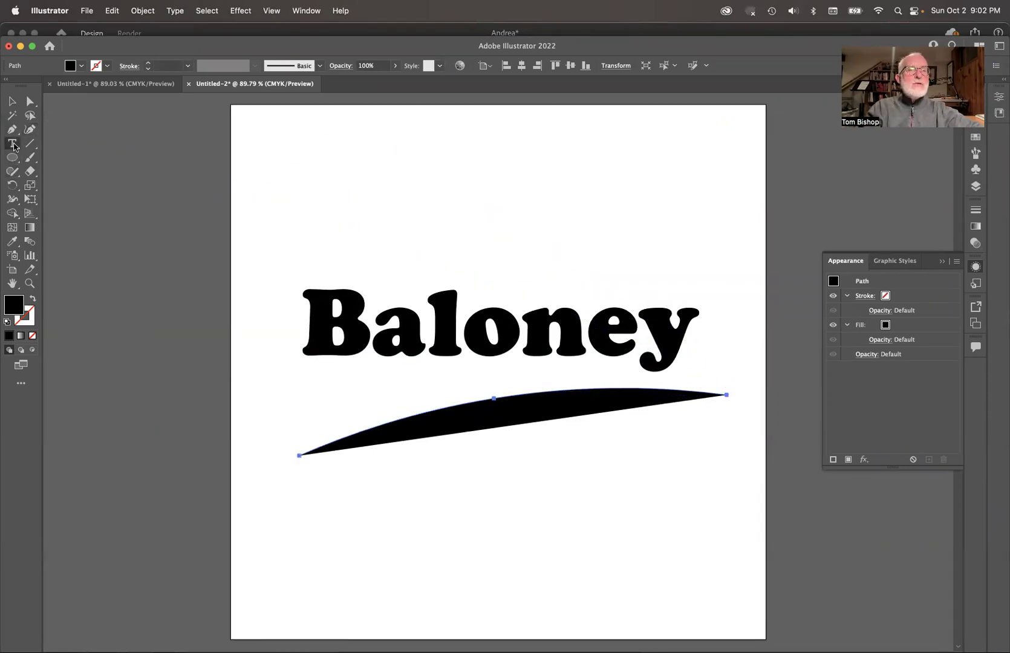
left_click(508, 309)
double_click(508, 309)
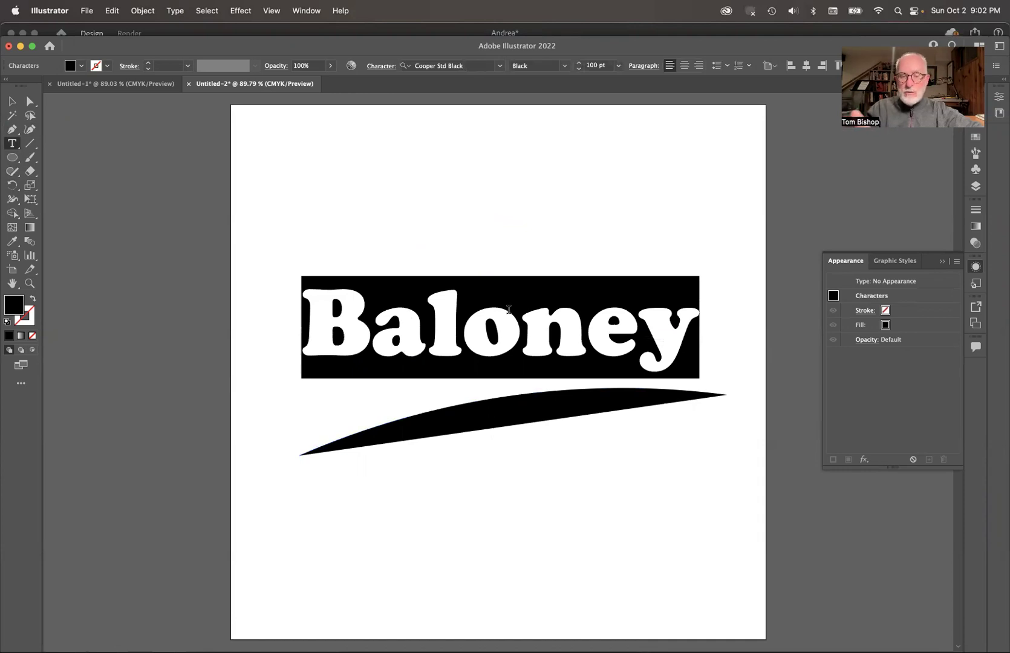
key("BackSpace")
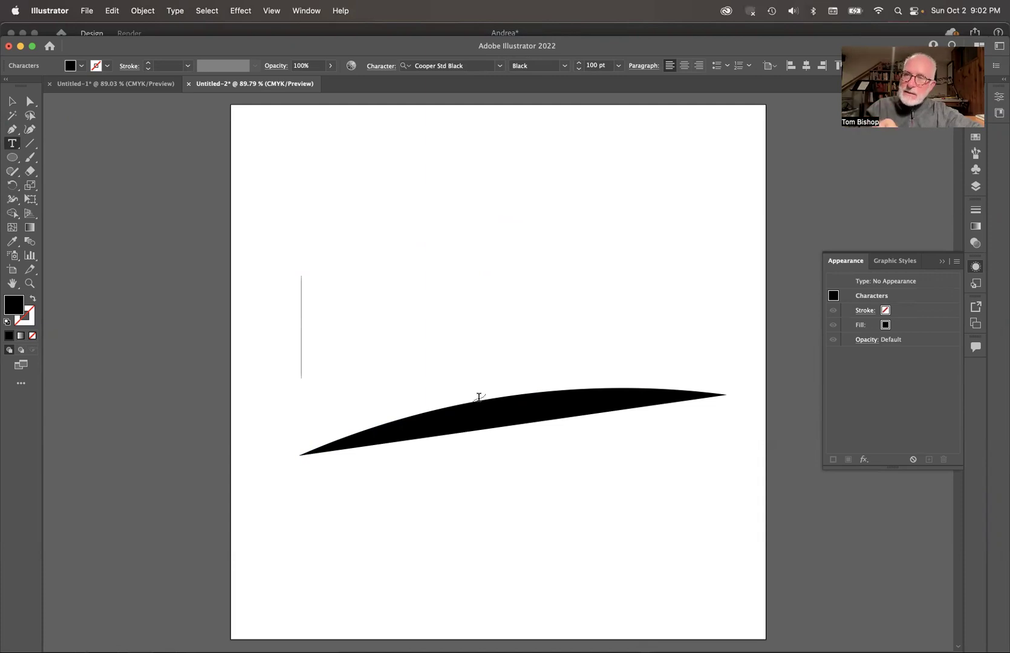
Place the text Baloney on the arched path, starting near its middle, and finish text editing
left_click(478, 397)
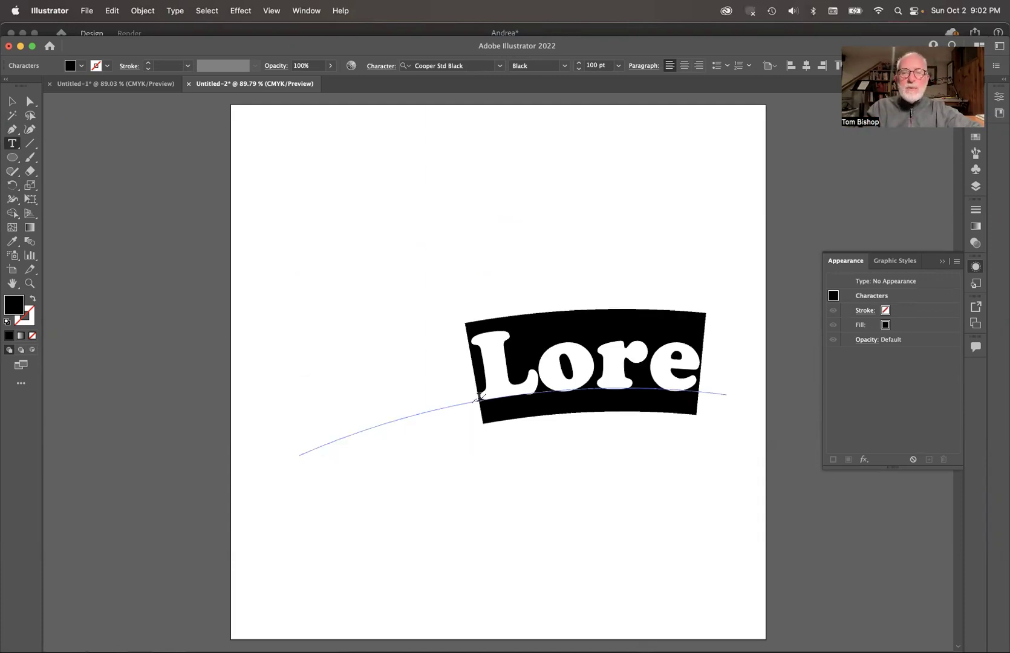
key("super")
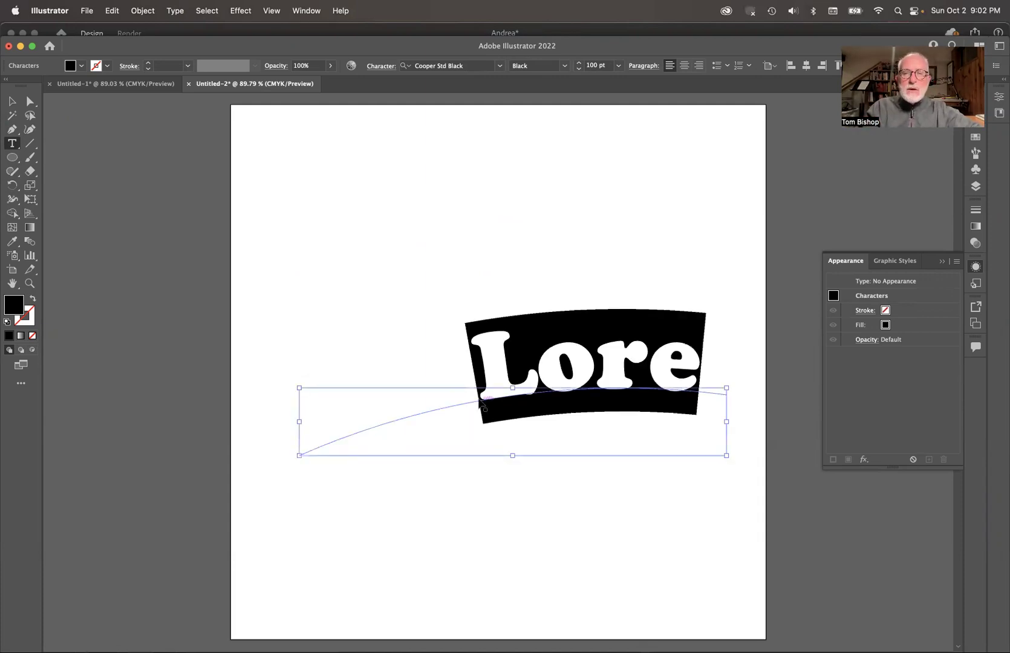
type("Balo")
key("super+shift+a")
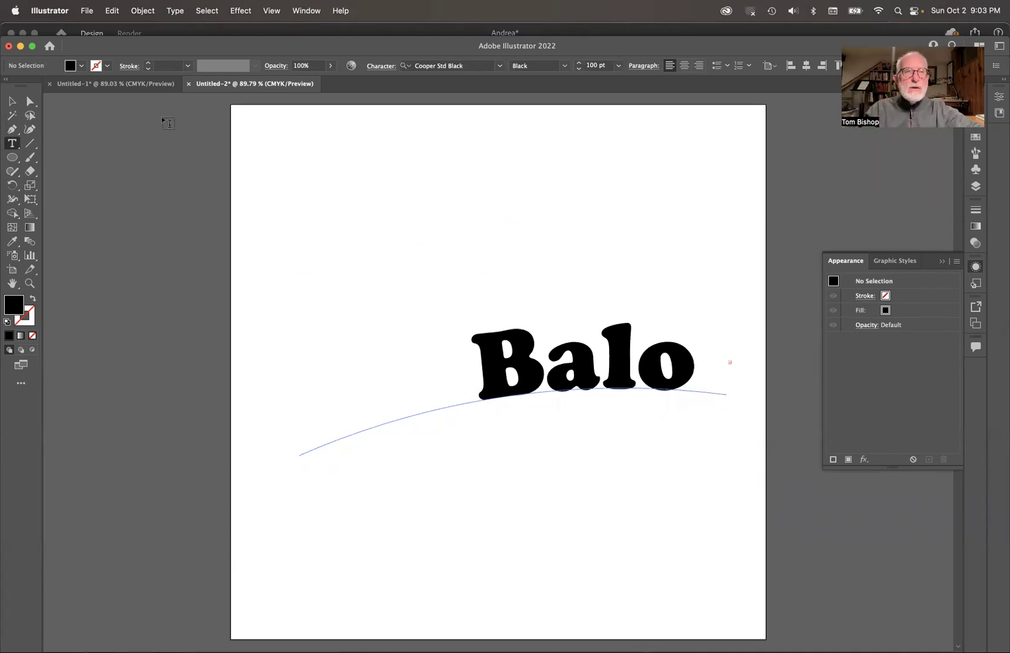
Move the start bracket of the path text back to the path's left end and deselect the text
key("Escape")
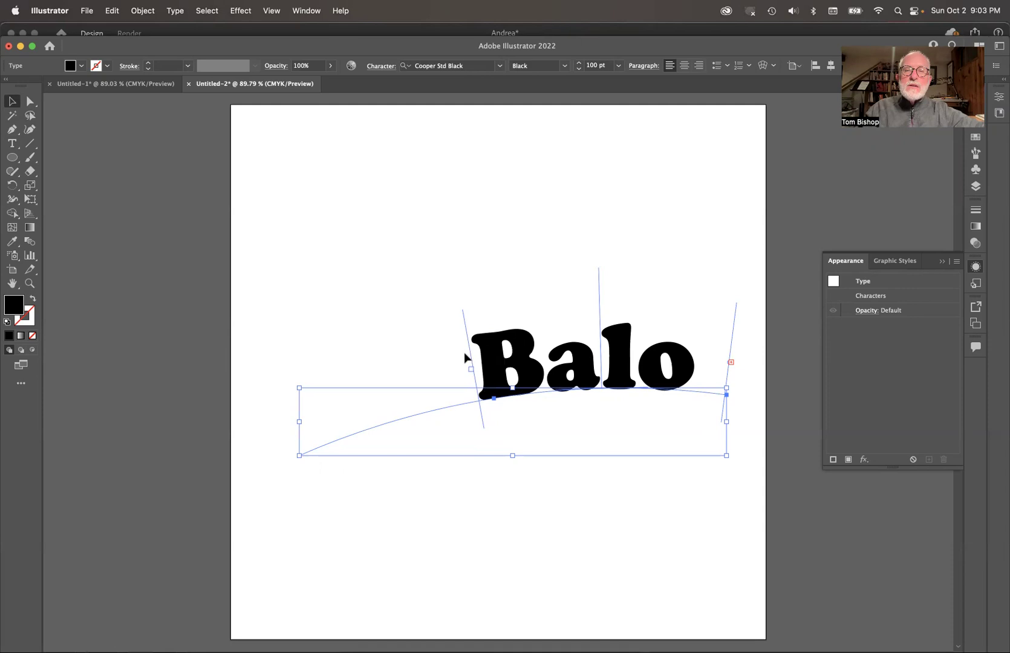
left_click_drag(470, 352, 317, 453)
left_click(308, 271)
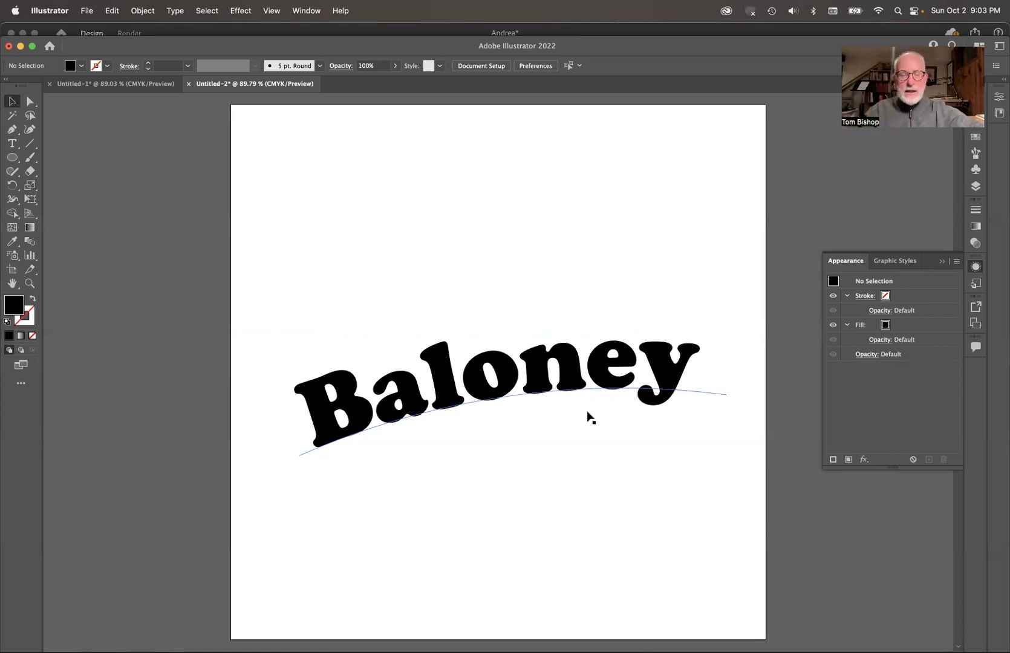
Undo the path text and the arched path, back to the straight word Baloney
key("super+z")
key("super+z")
key("super+z")
key("super+z")
key("super+z")
key("super+z")
key("super+z")
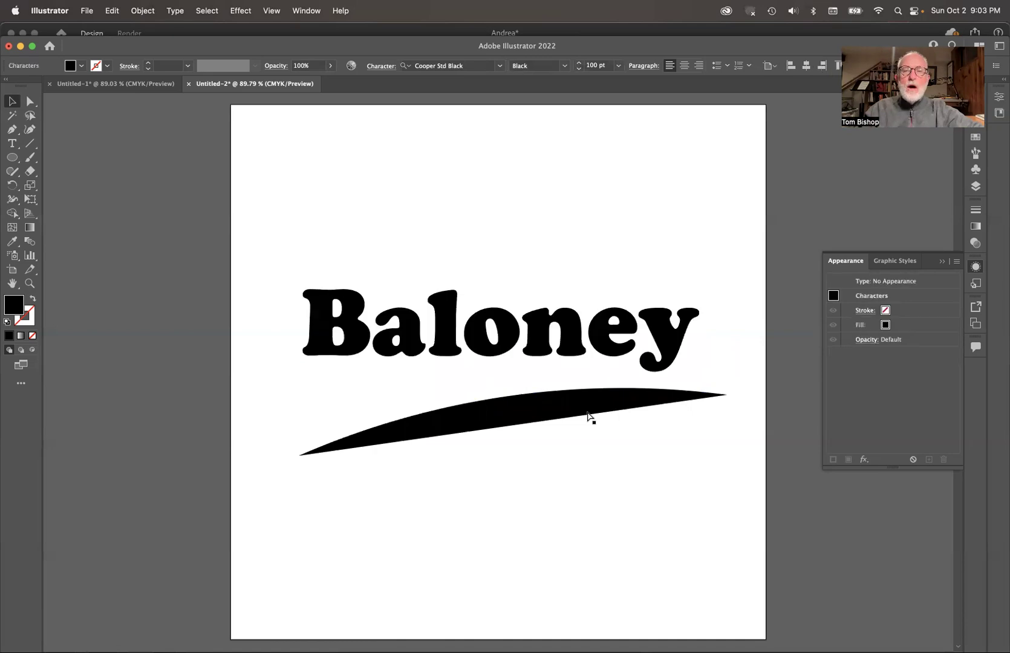
key("super+z")
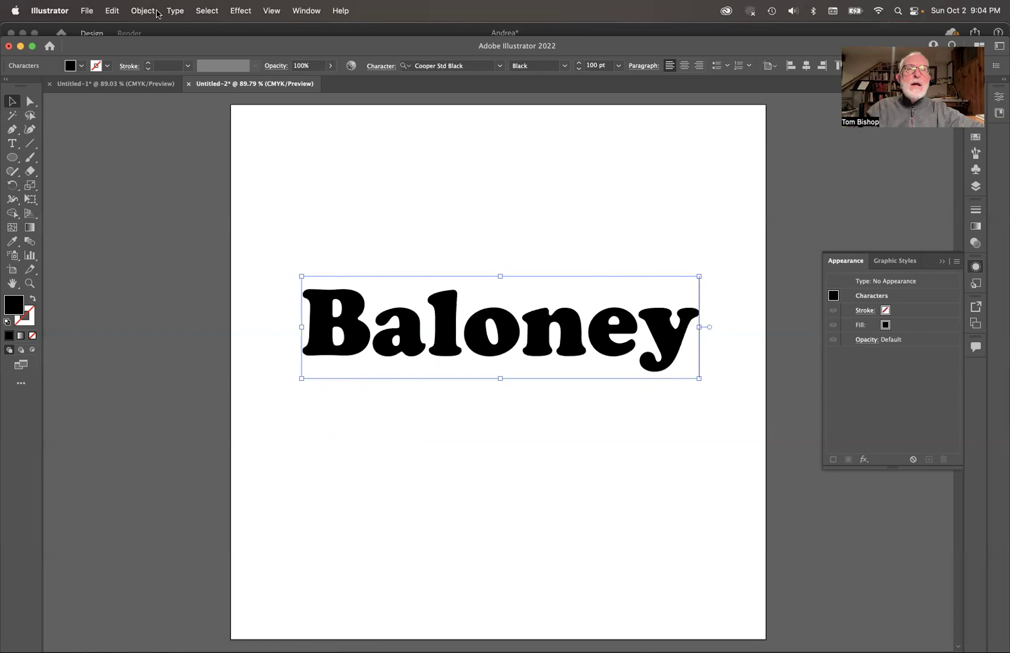
Preview the Arch style of an envelope warp on the Baloney type object and cancel the warp
left_click(149, 13)
mouse_move(203, 362)
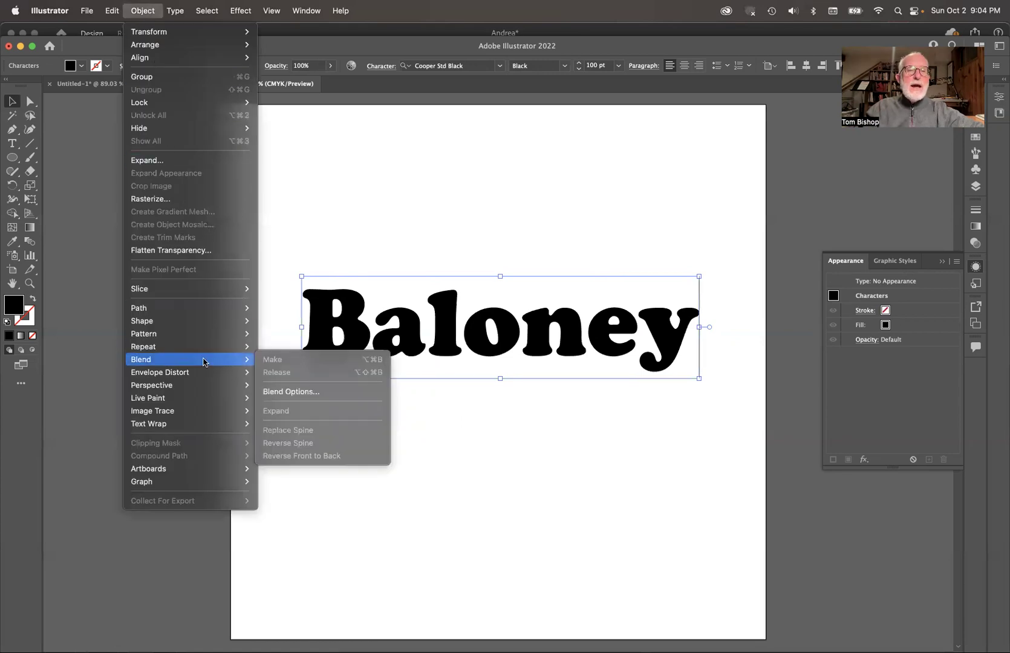
left_click(324, 240)
left_click(411, 323)
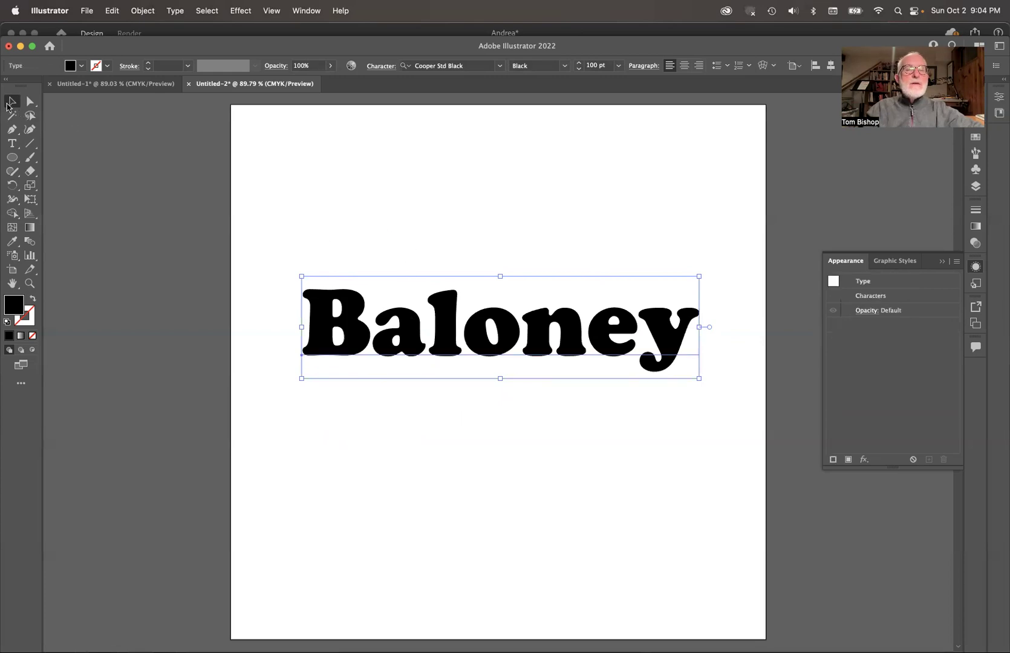
left_click(370, 192)
left_click(451, 329)
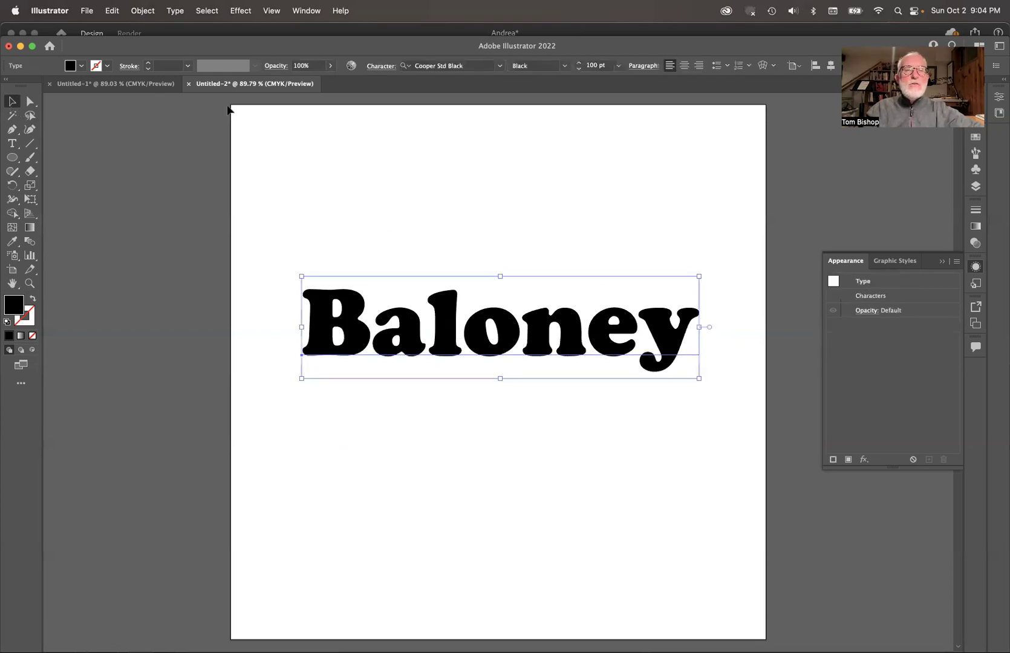
left_click(143, 10)
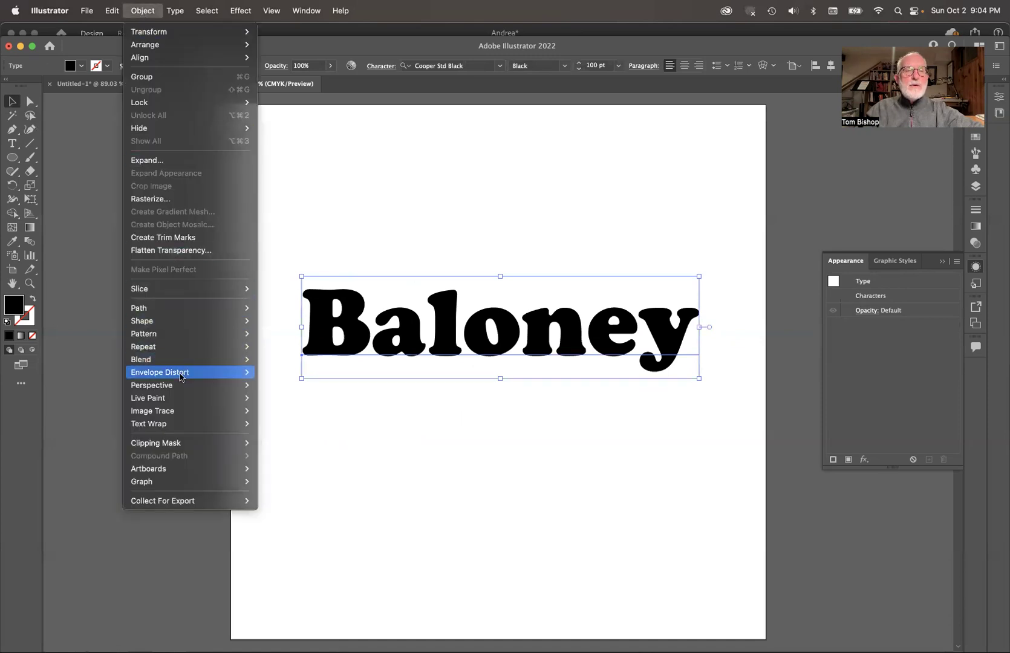
mouse_move(180, 372)
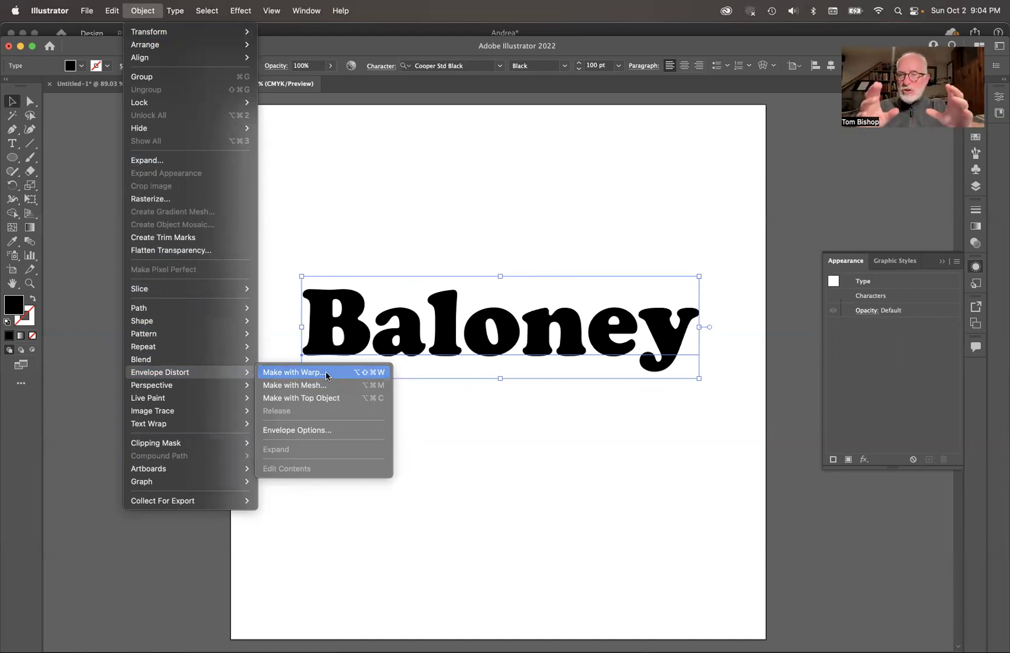
left_click(293, 372)
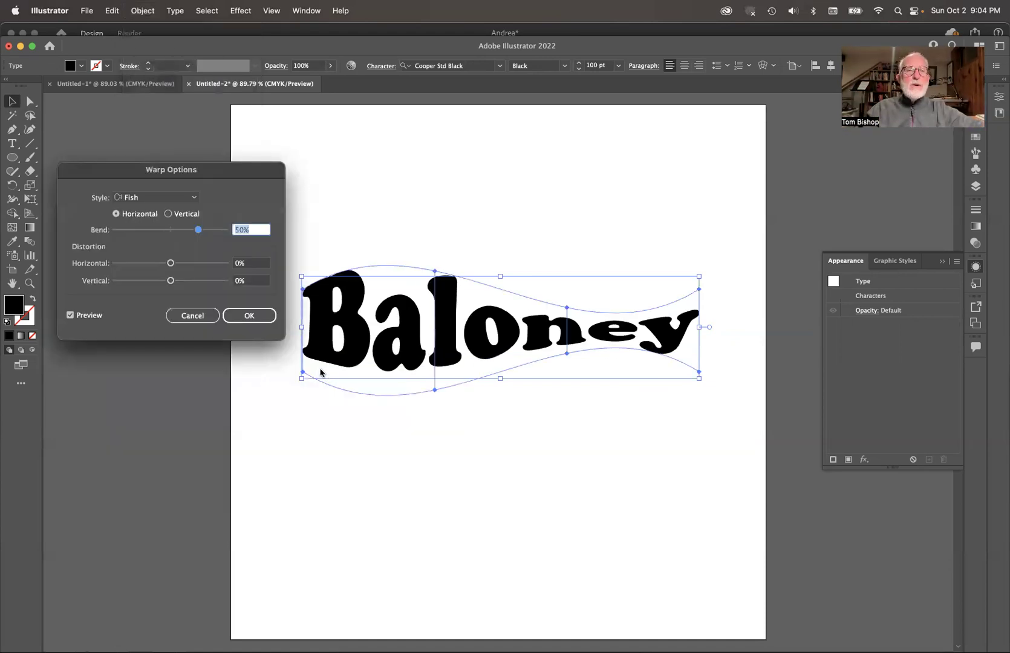
left_click(174, 200)
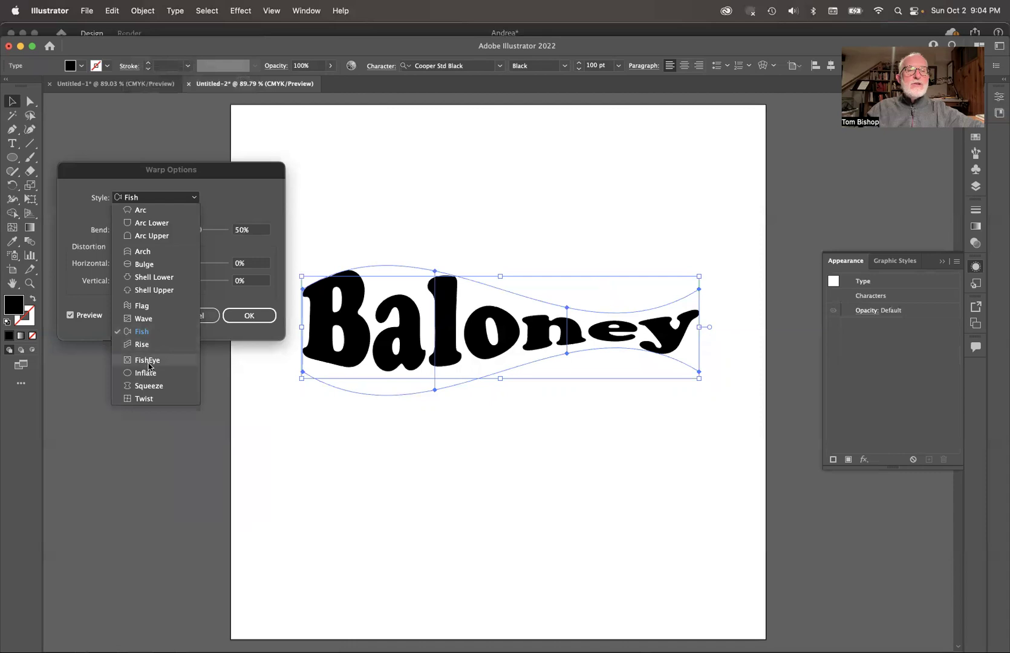
left_click(155, 256)
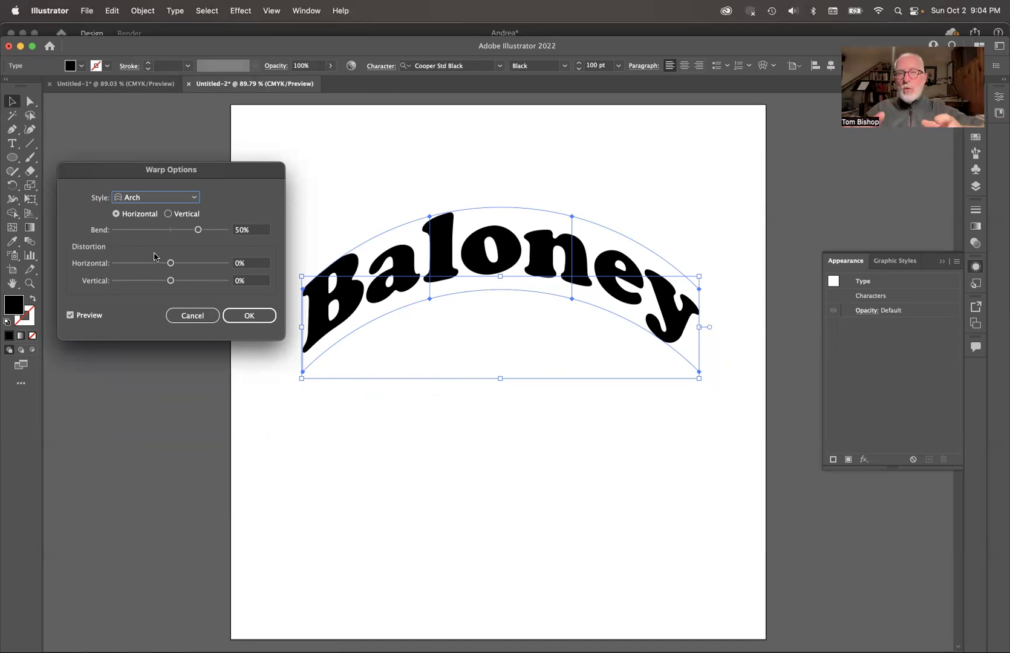
left_click(202, 315)
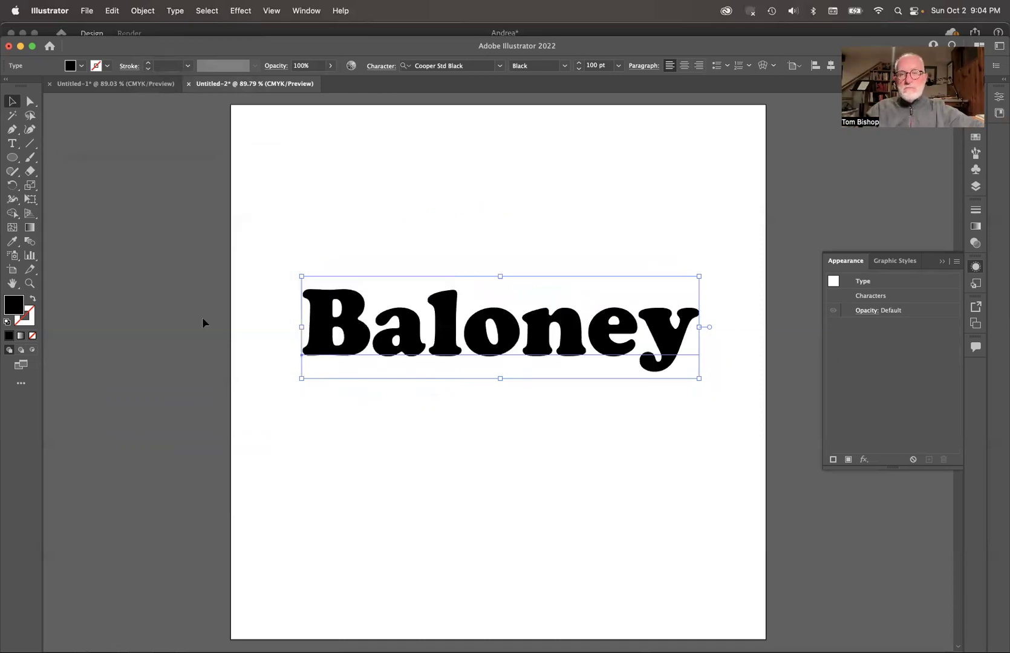
Apply an envelope mesh with 2 rows and 2 columns to the word Baloney
left_click(146, 12)
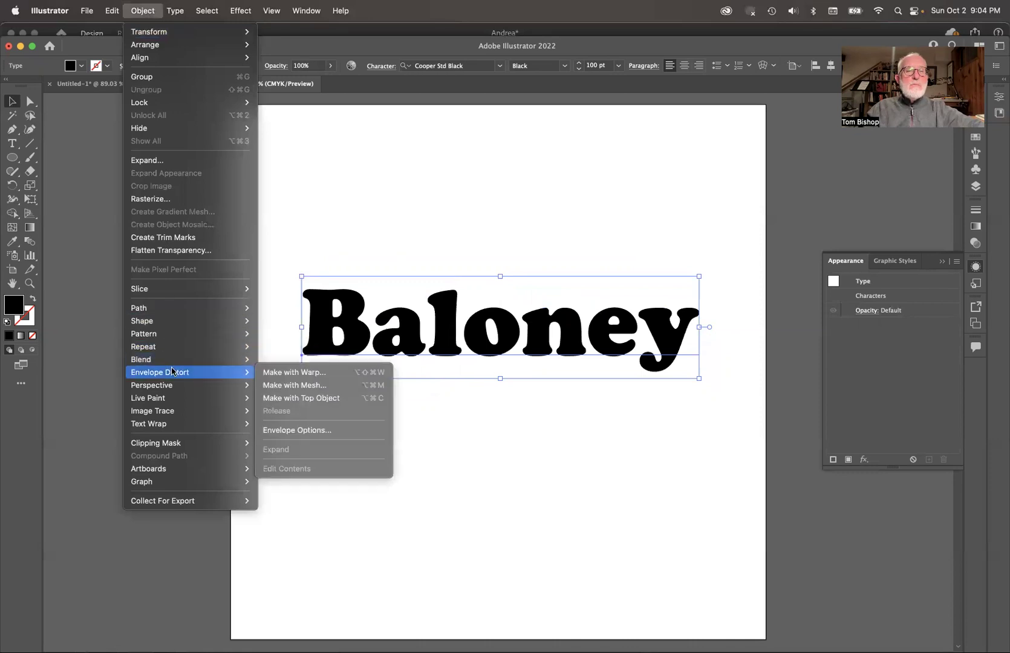
left_click(307, 386)
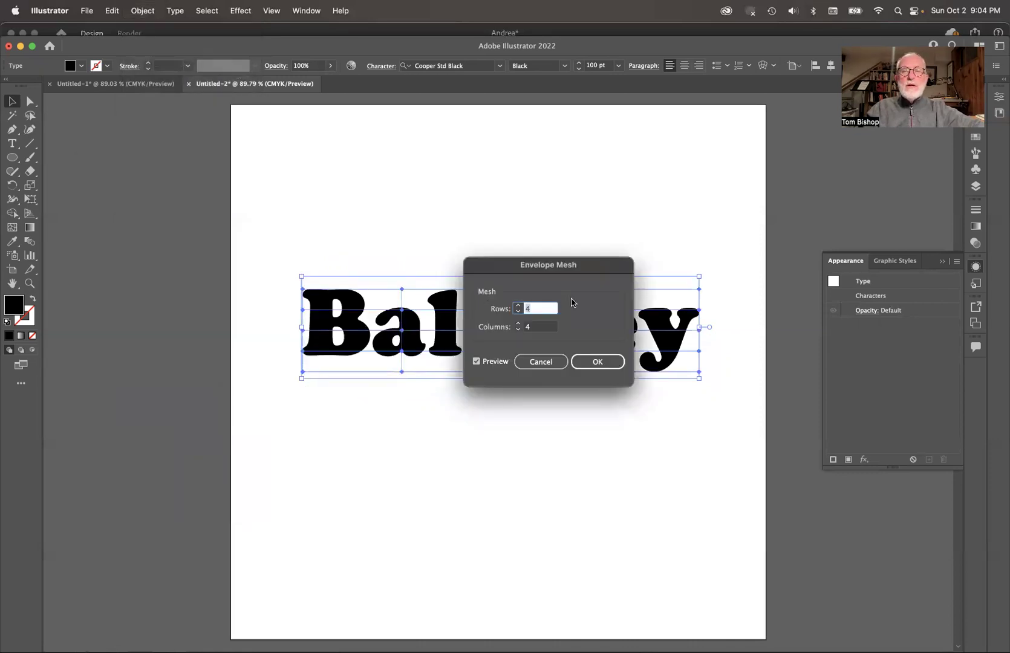
type("2")
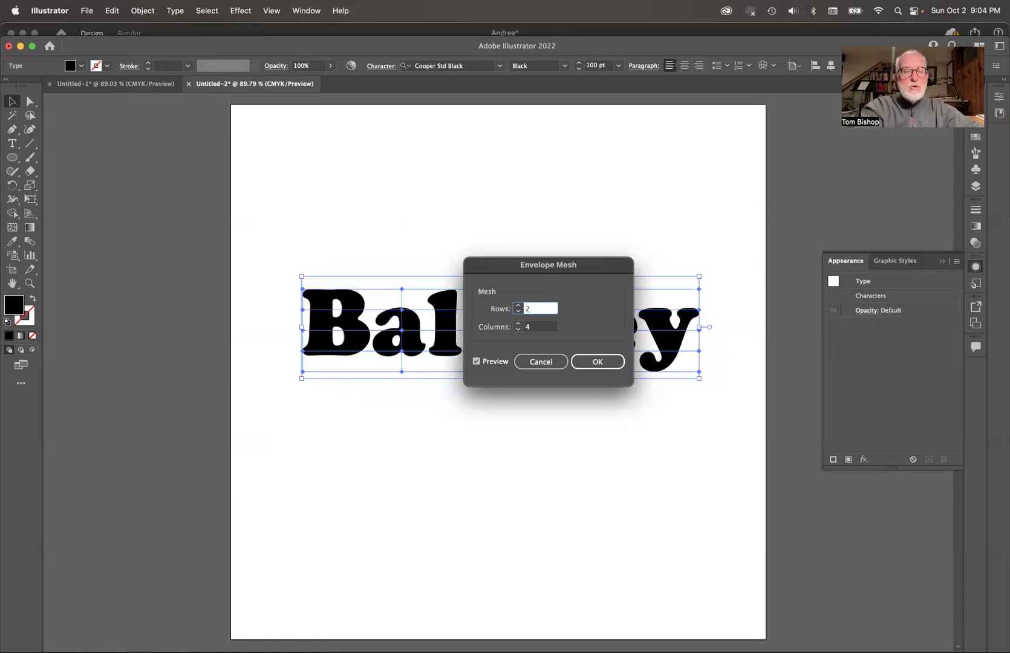
key("Tab")
type("2")
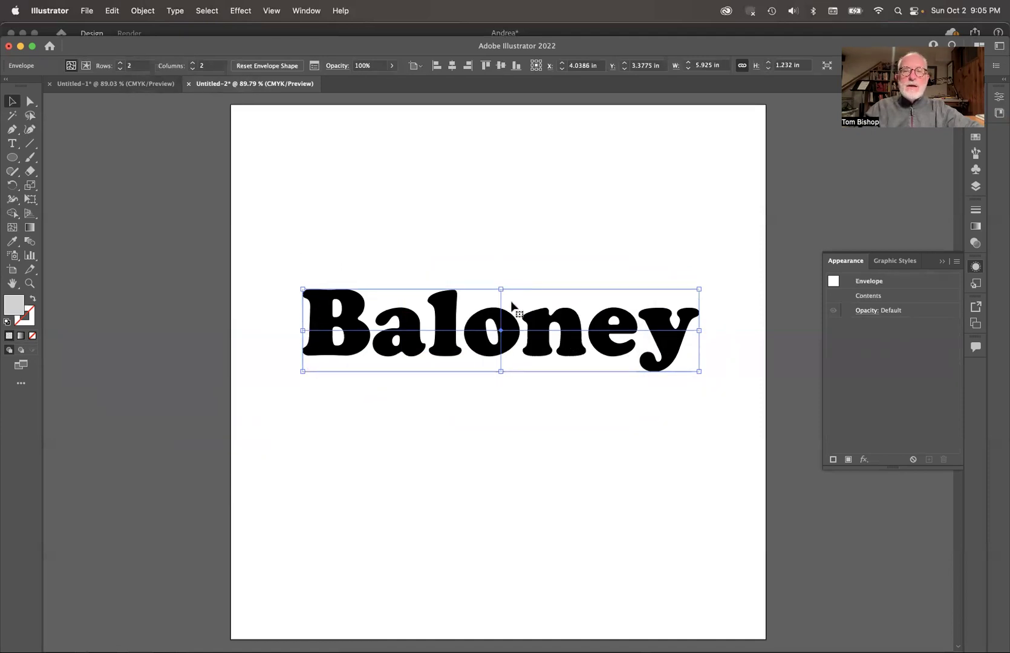
Pull the bottom-centre mesh point of the envelope down to about X 4.14 in, Y 5.66 in
left_click(33, 104)
left_click(417, 207)
left_click(501, 330)
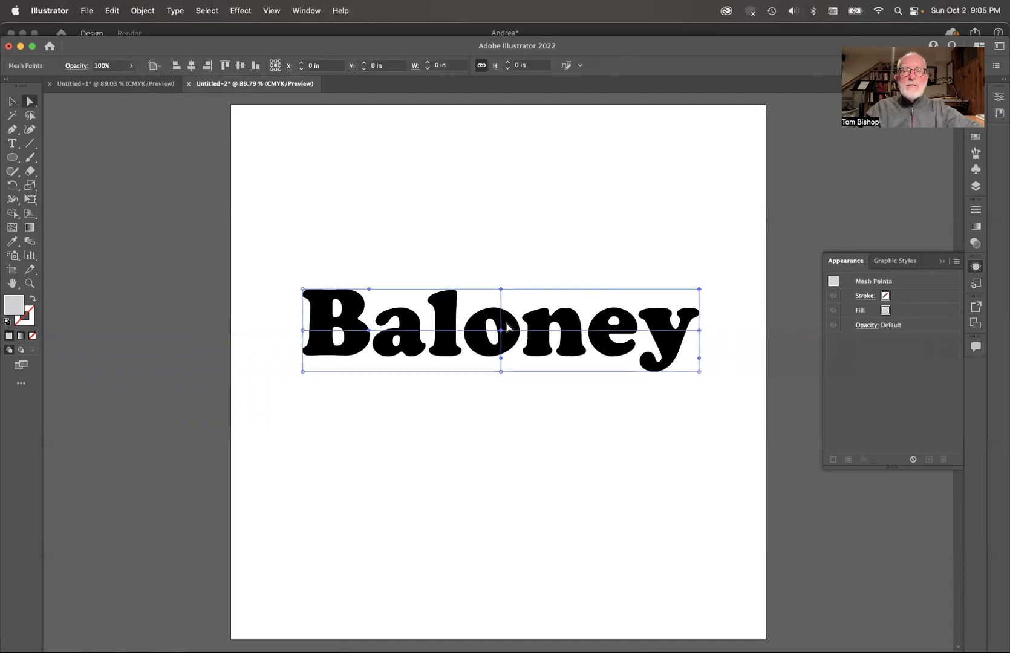
left_click_drag(501, 371, 507, 483)
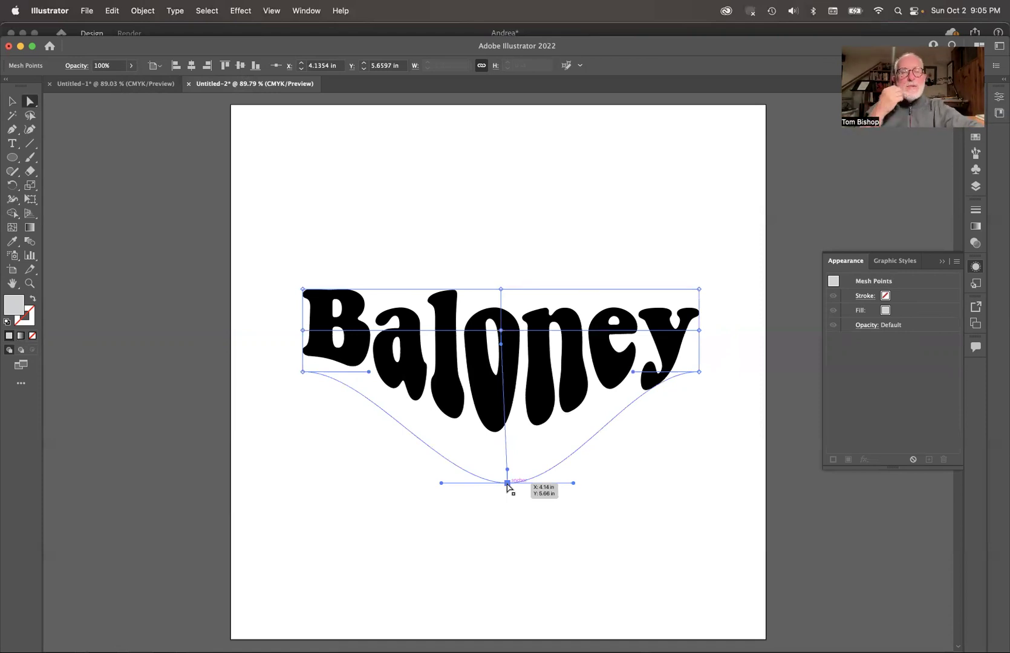
Undo the mesh point move and the envelope mesh, and deselect the Baloney text
key("super+z")
key("super+z")
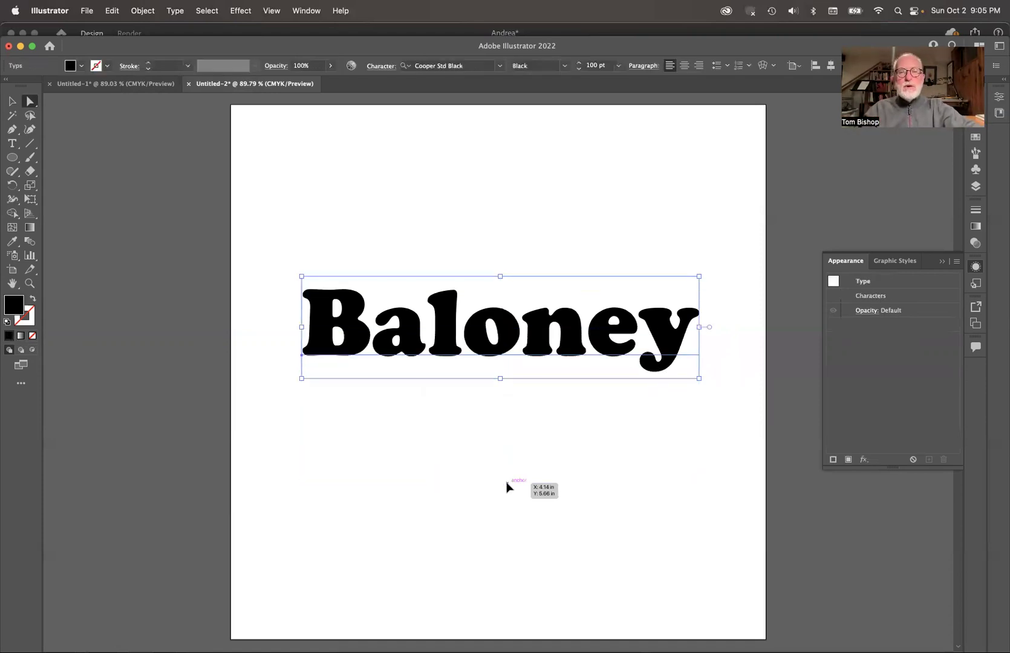
left_click(450, 269)
Draw a circle about 5.8 in wide centred over the word Baloney, select both objects, and undo the circle
left_click(11, 159)
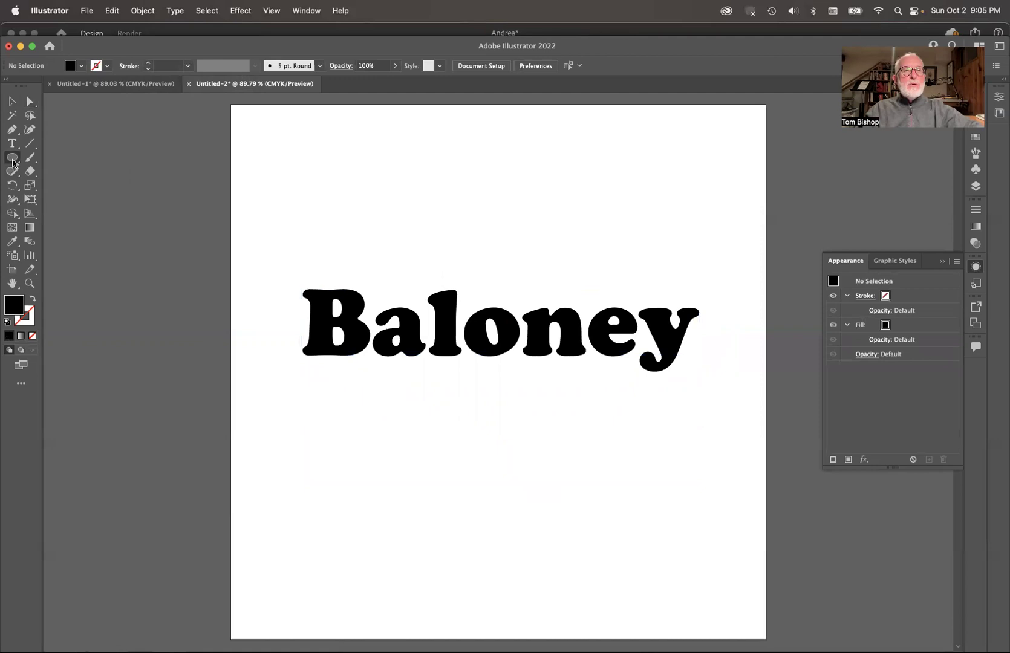
left_click_drag(494, 320, 690, 443)
key("super+a")
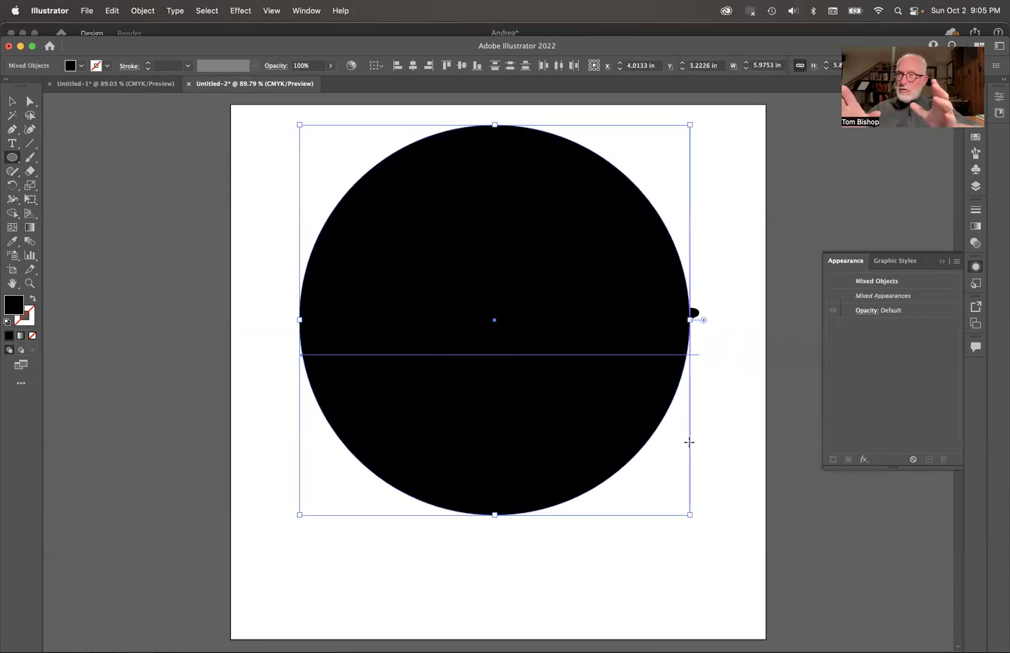
left_click(143, 10)
key("Escape")
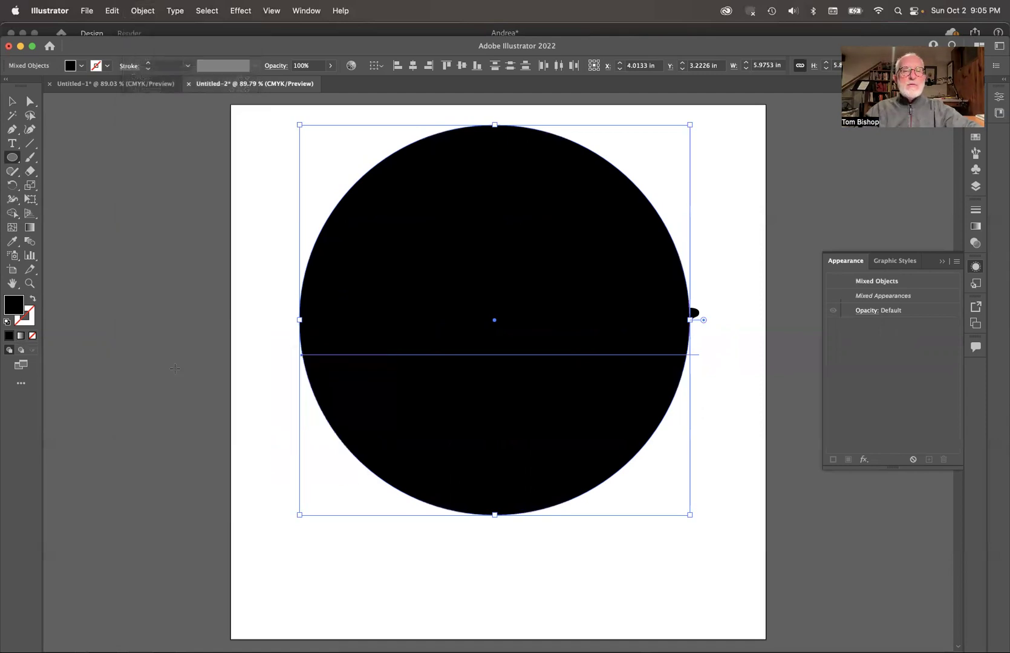
key("super+z")
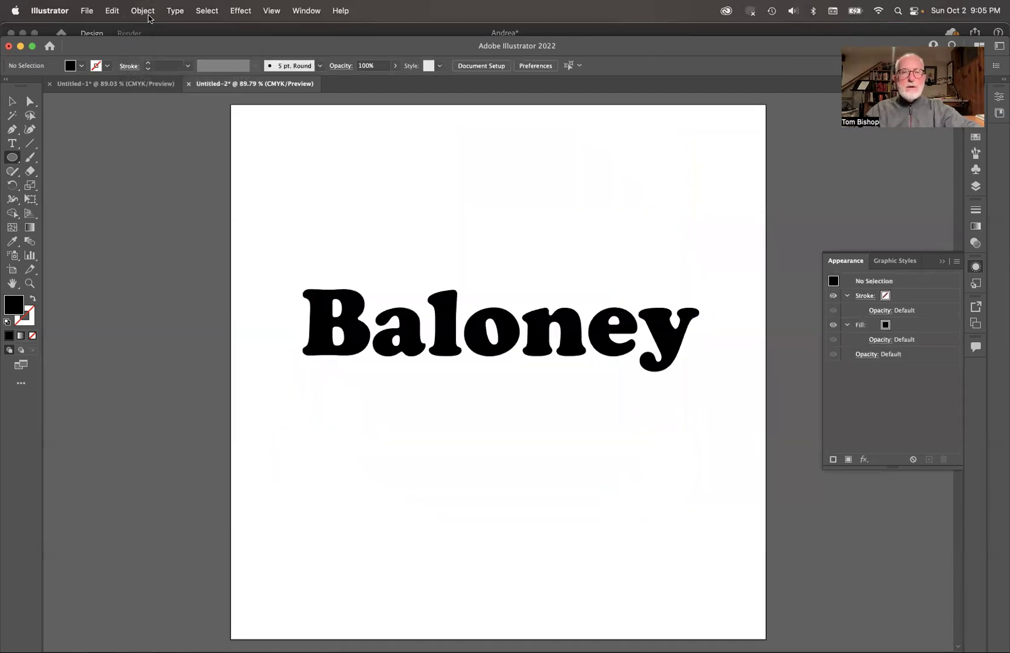
Restore the circle and try to make an envelope with the top object using only the circle selected
key("super+shift+z")
left_click(146, 11)
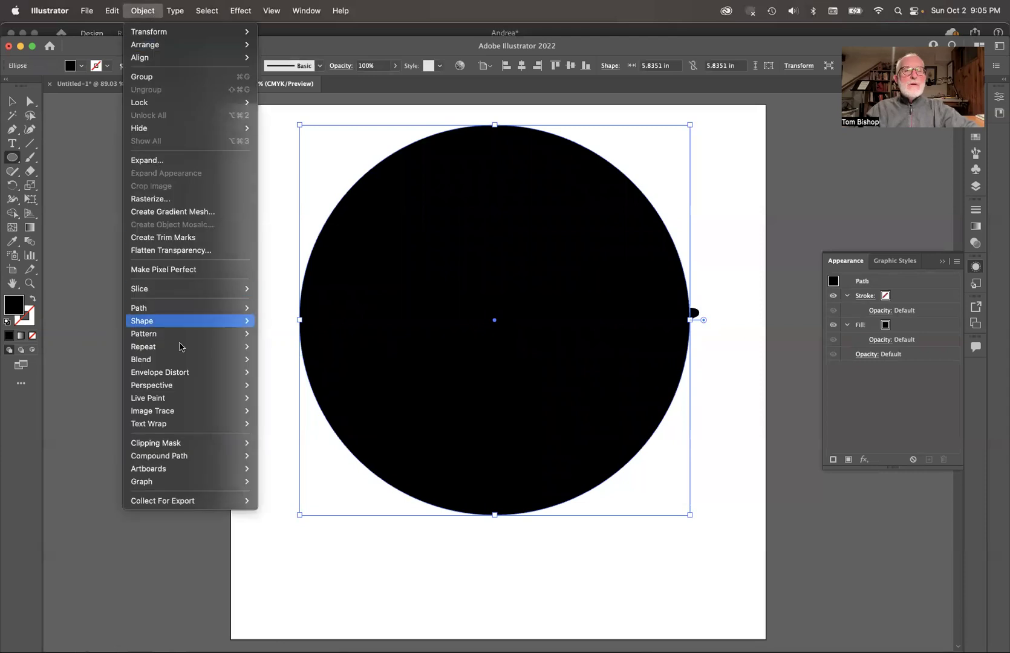
mouse_move(186, 368)
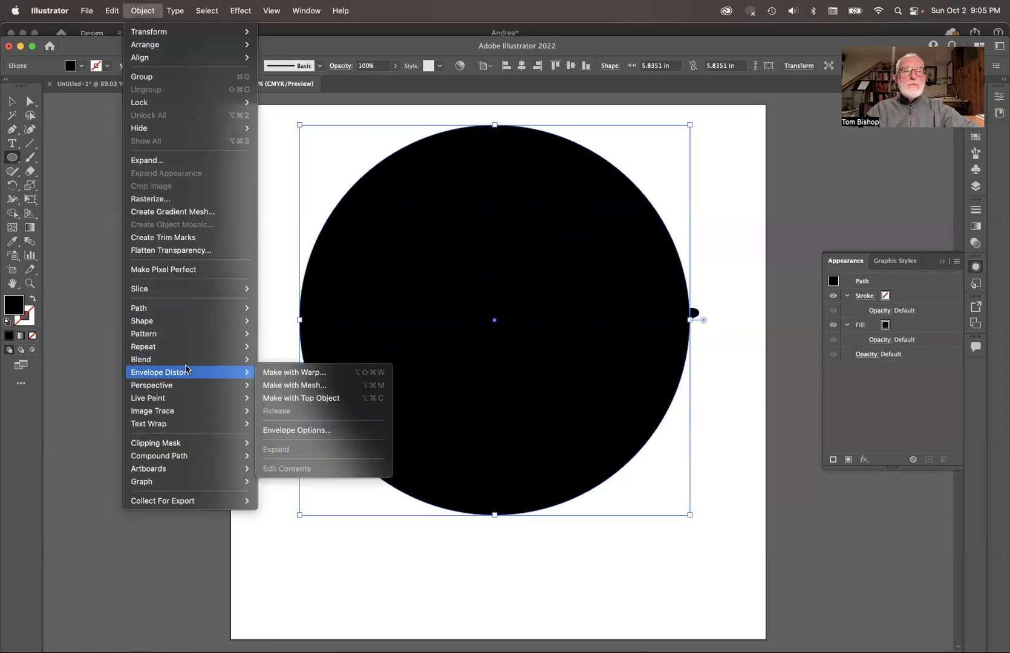
left_click(307, 401)
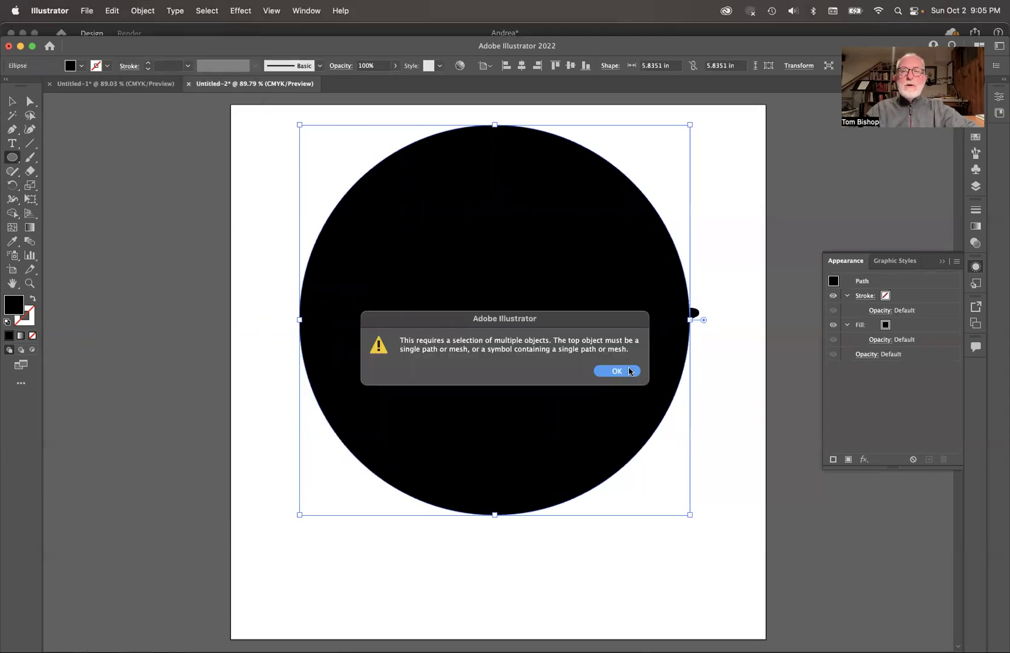
left_click(629, 371)
Select the circle together with the Baloney text and envelope-distort the text using the circle as top object
key("super+a")
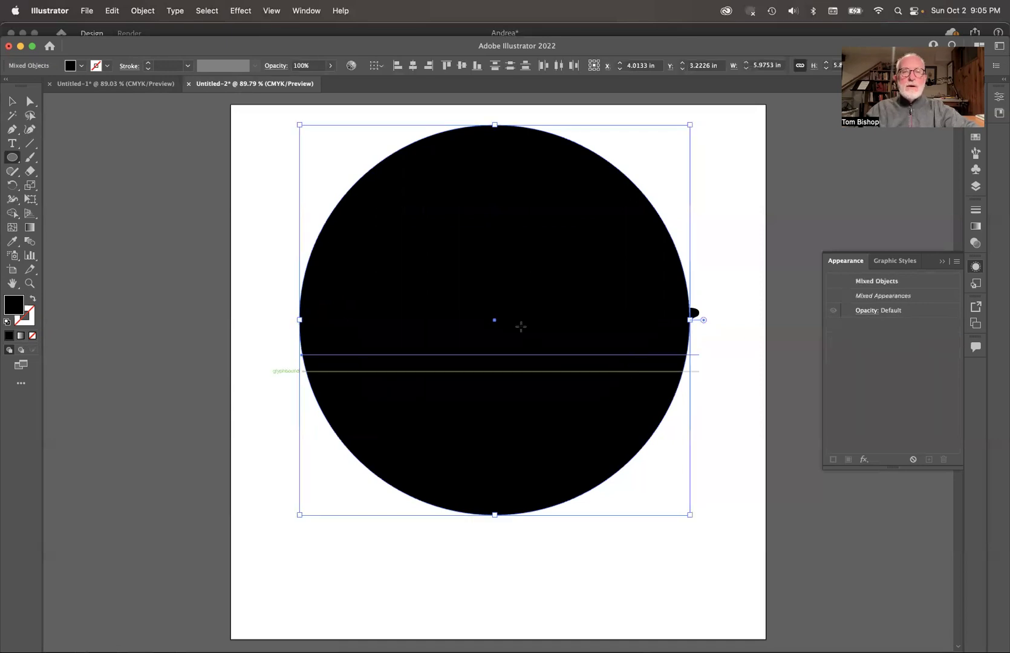
left_click(138, 11)
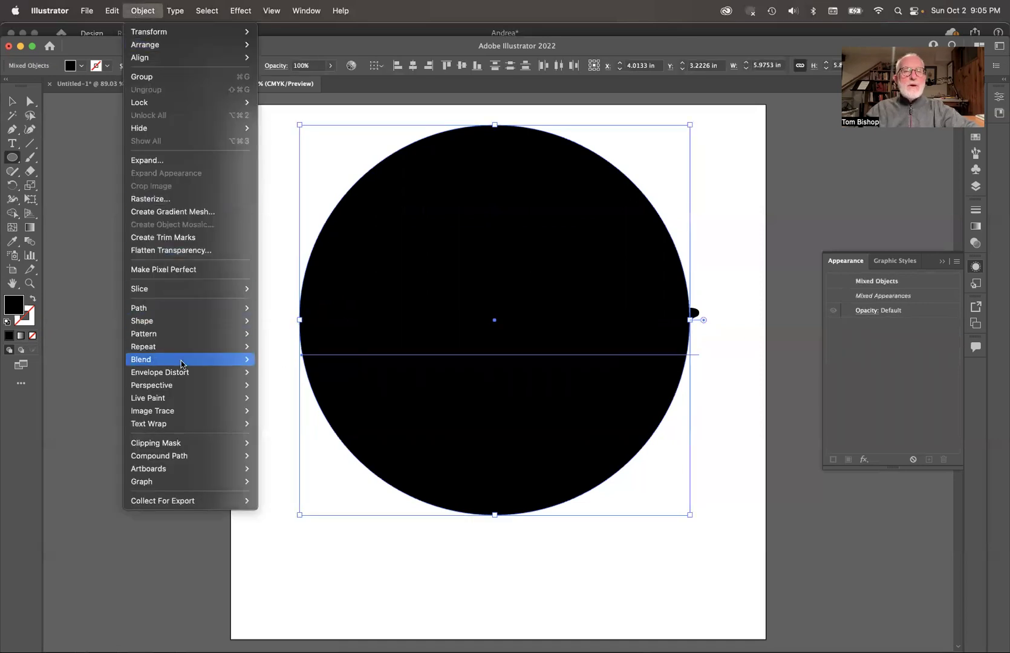
mouse_move(183, 375)
left_click(296, 398)
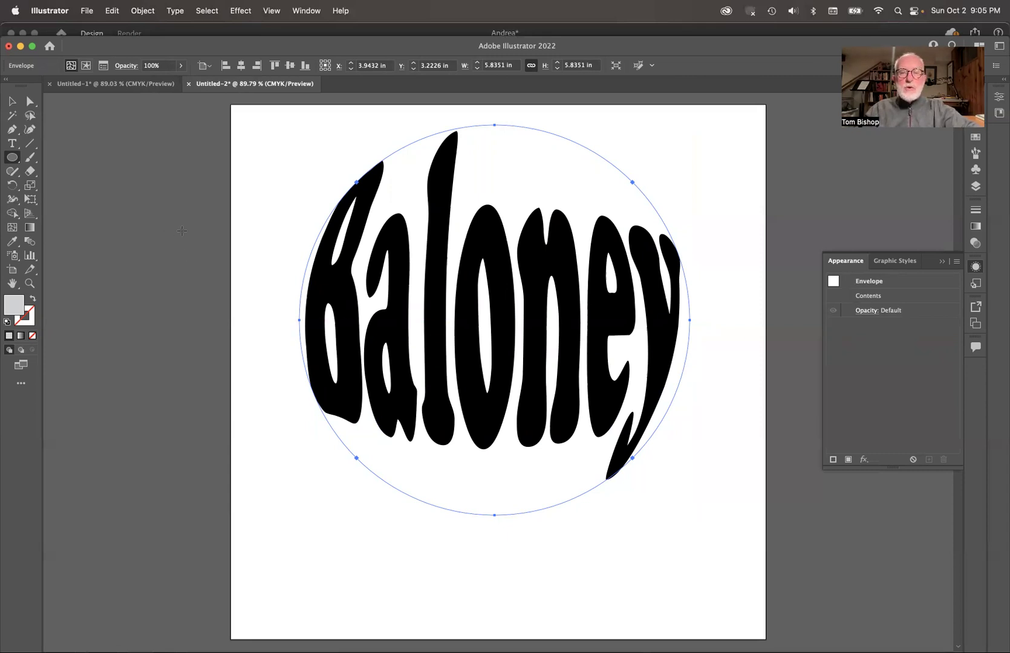
Undo and redo the circle envelope to compare the shapes, and reselect the distorted word
key("super+z")
key("super+z")
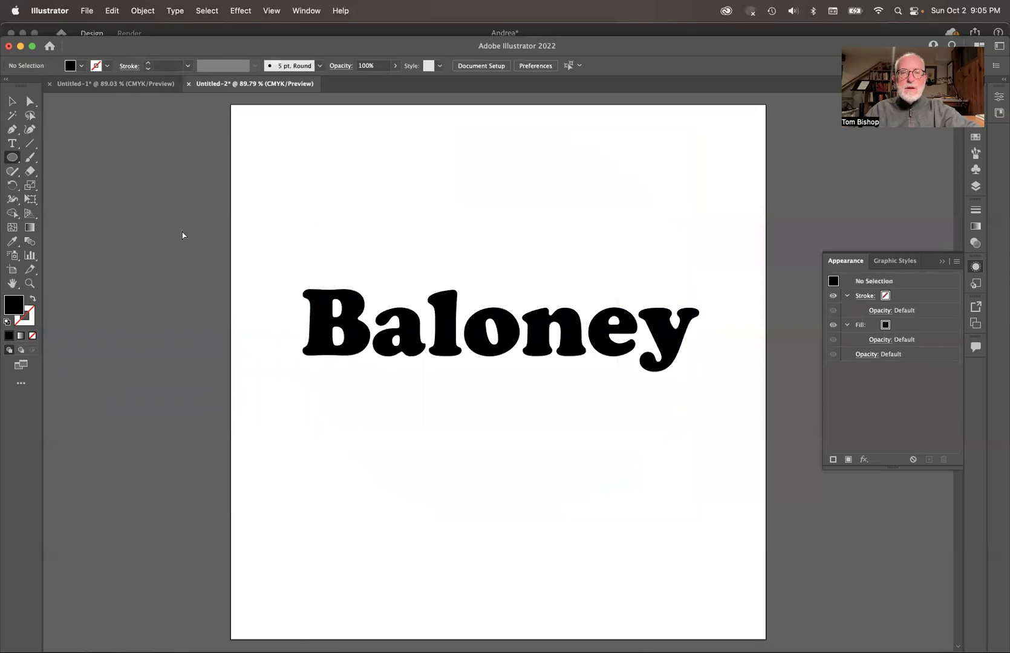
key("super+shift+z")
key("super+shift+z")
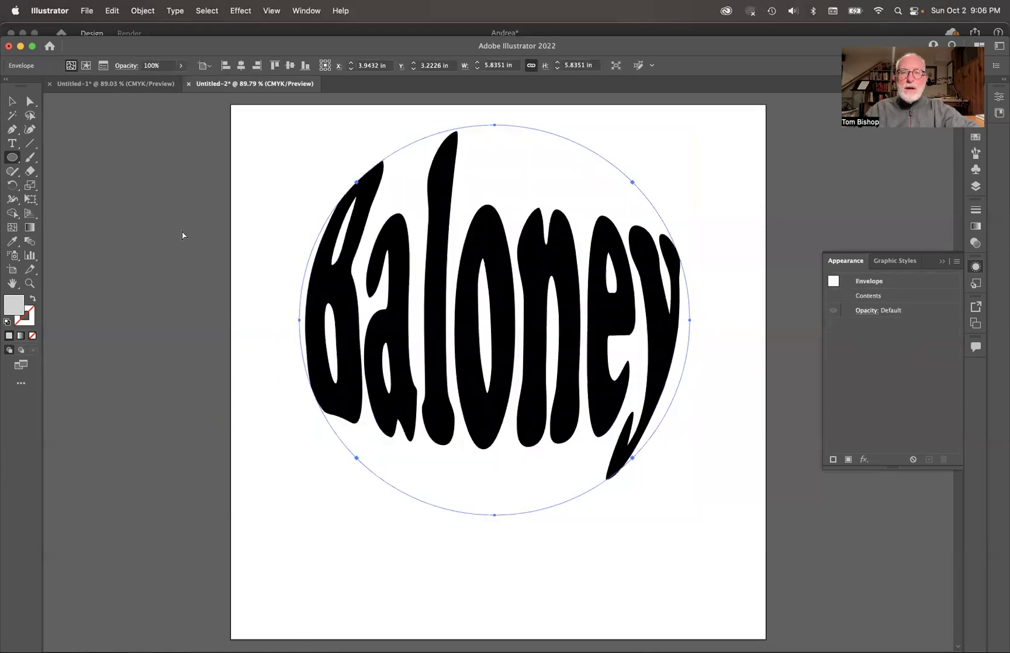
left_click(270, 198)
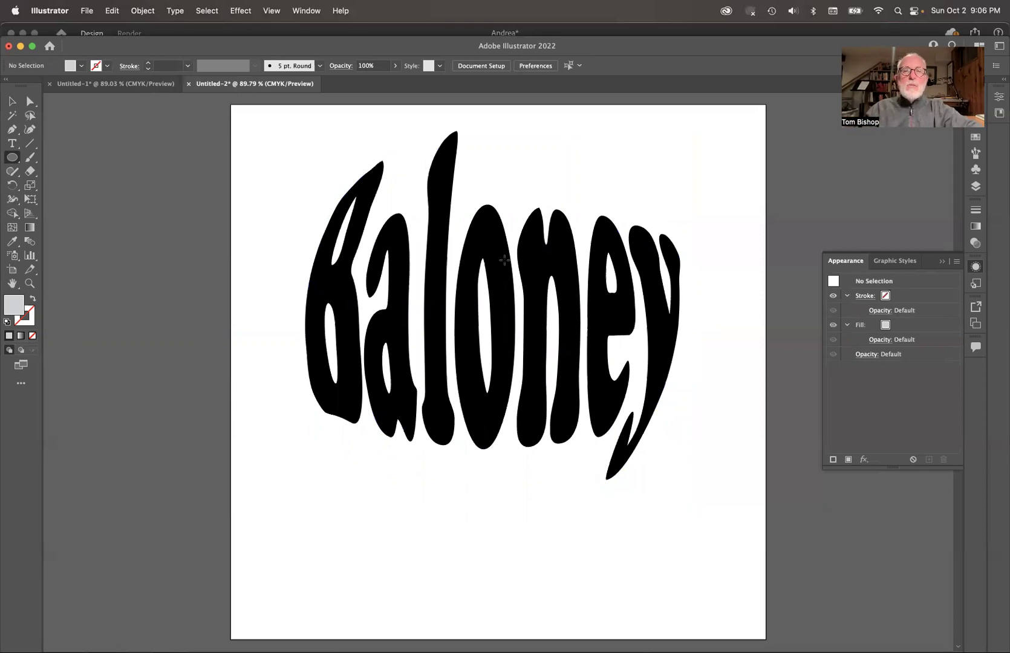
left_click(11, 101)
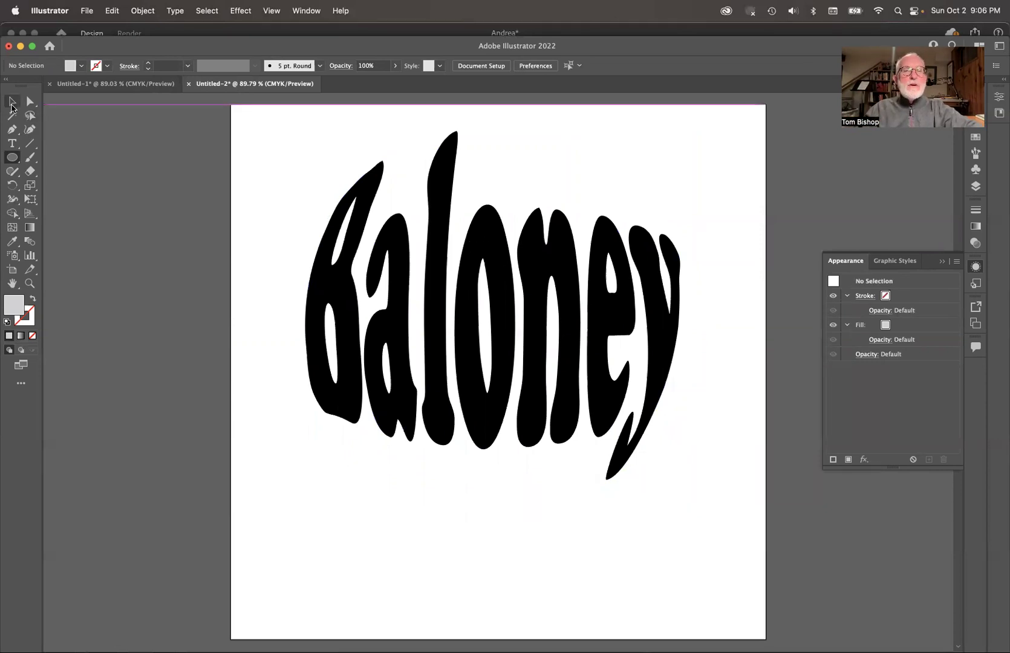
left_click(341, 223)
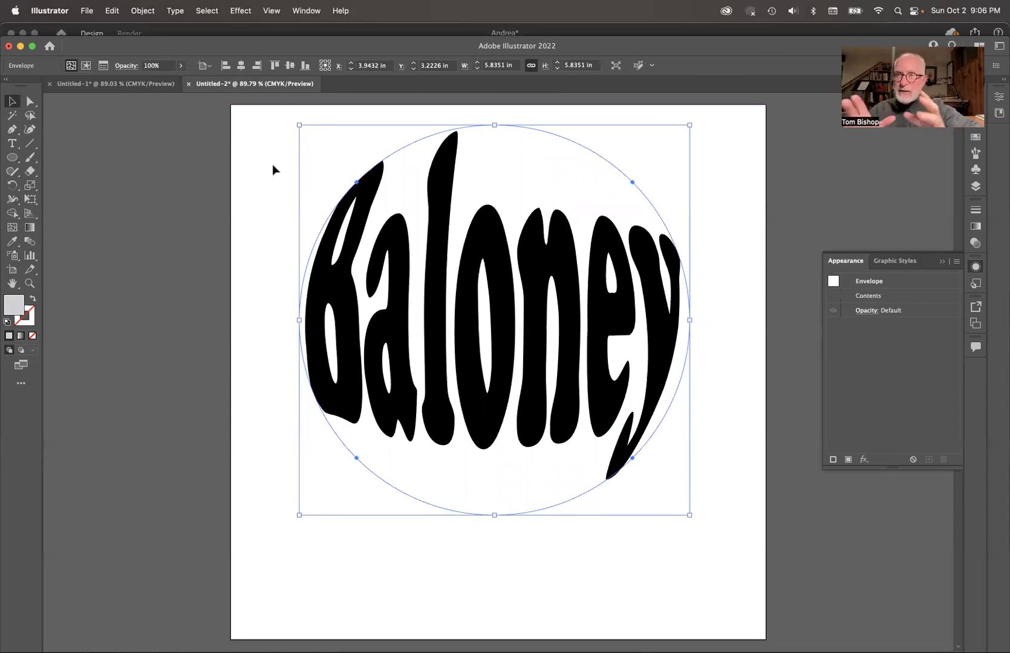
Switch between outline and preview display to examine the circle-shaped envelope around the word
key("a")
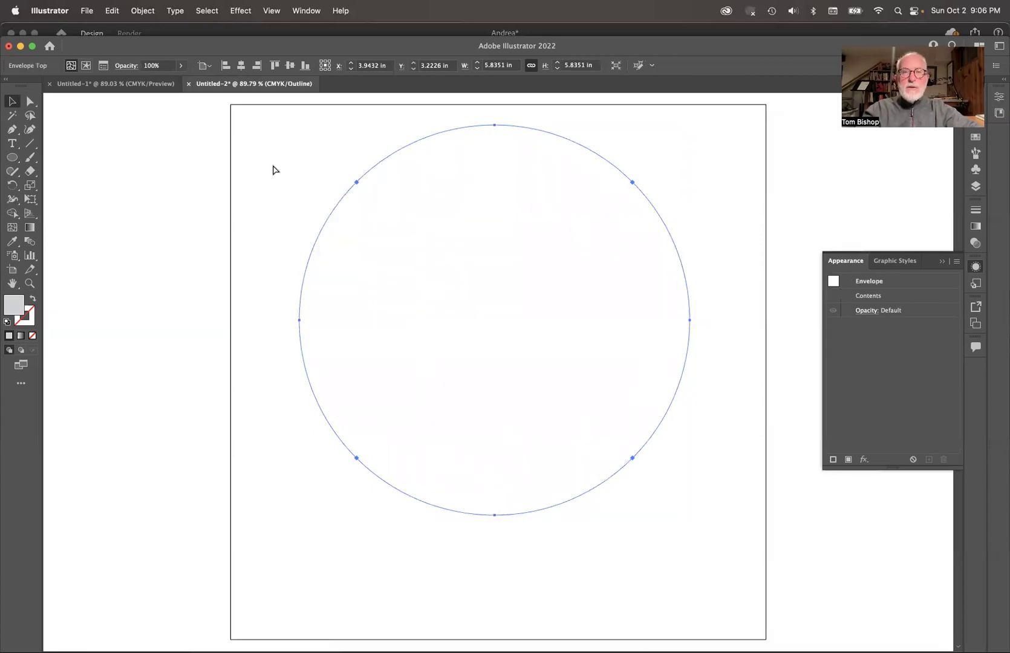
key("super+y")
key("super+y")
key("super+y")
key("super+y")
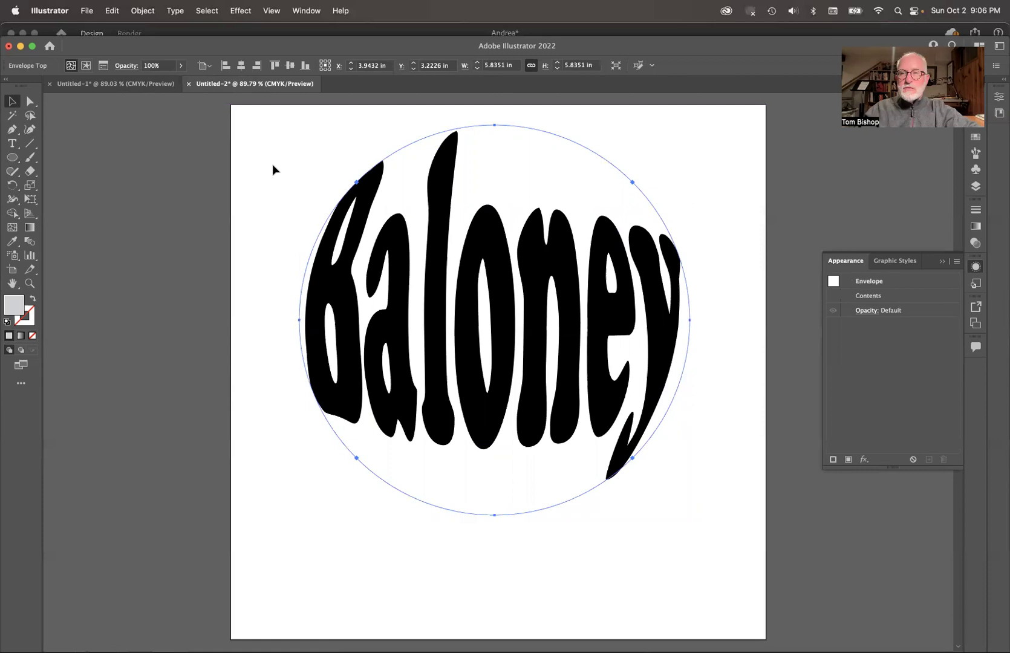
key("v")
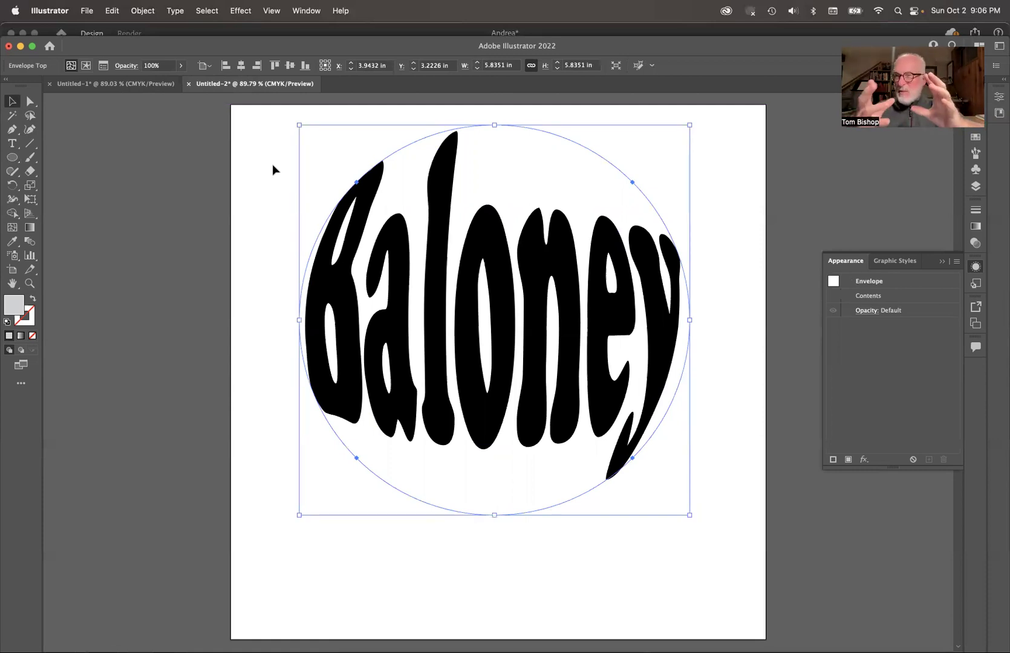
Expand the circle-shaped Baloney envelope with Object and Fill enabled
left_click(151, 9)
left_click(152, 161)
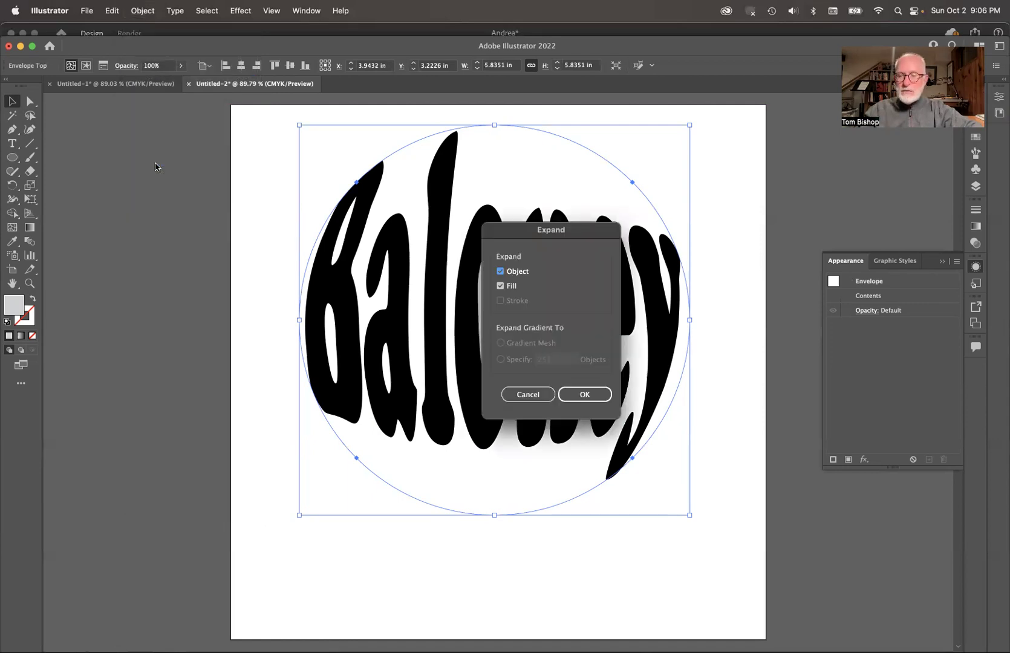
key("Return")
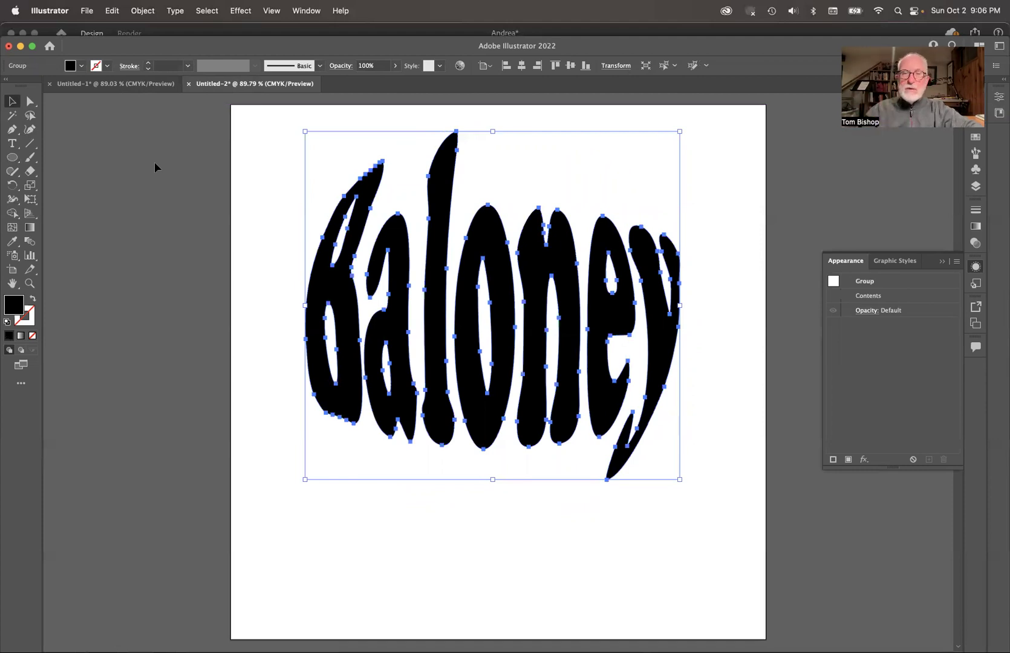
Undo the expansion, the envelope, the circle and the earlier text moves, leaving plain Baloney text deselected
key("super+z")
key("super+z")
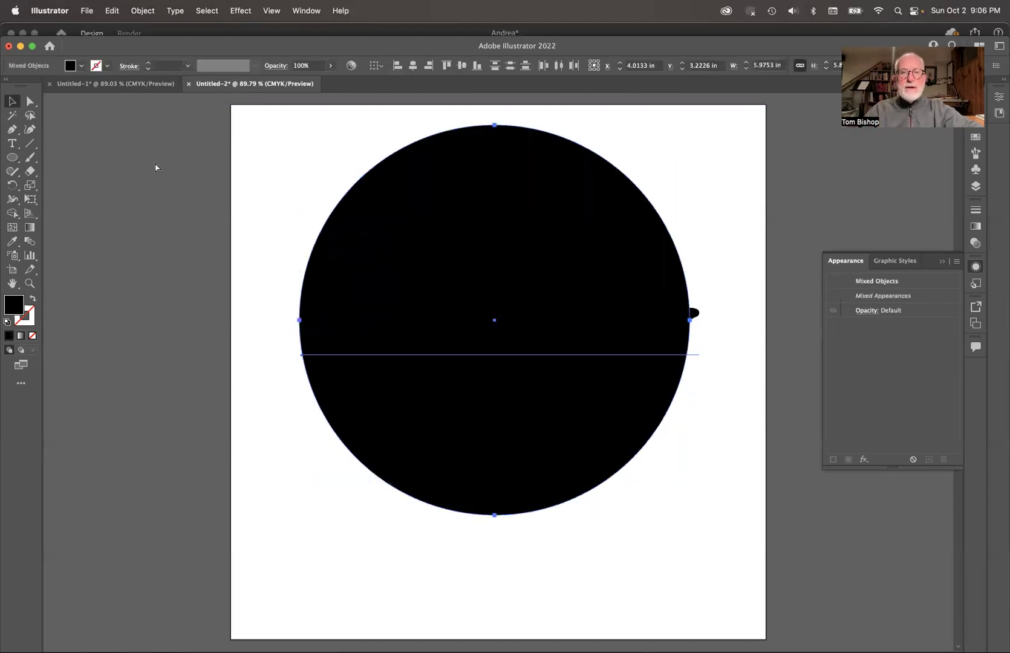
key("super+z")
key("super+z")
key("super+z")
key("super+z")
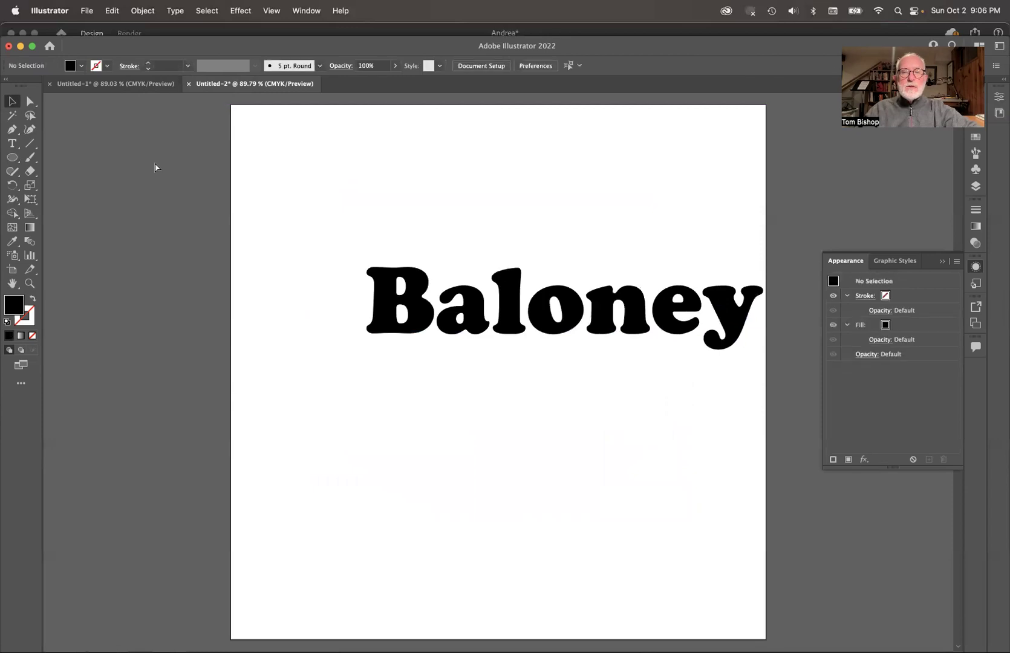
key("super+z")
key("super+z")
key("super+z")
left_click(381, 166)
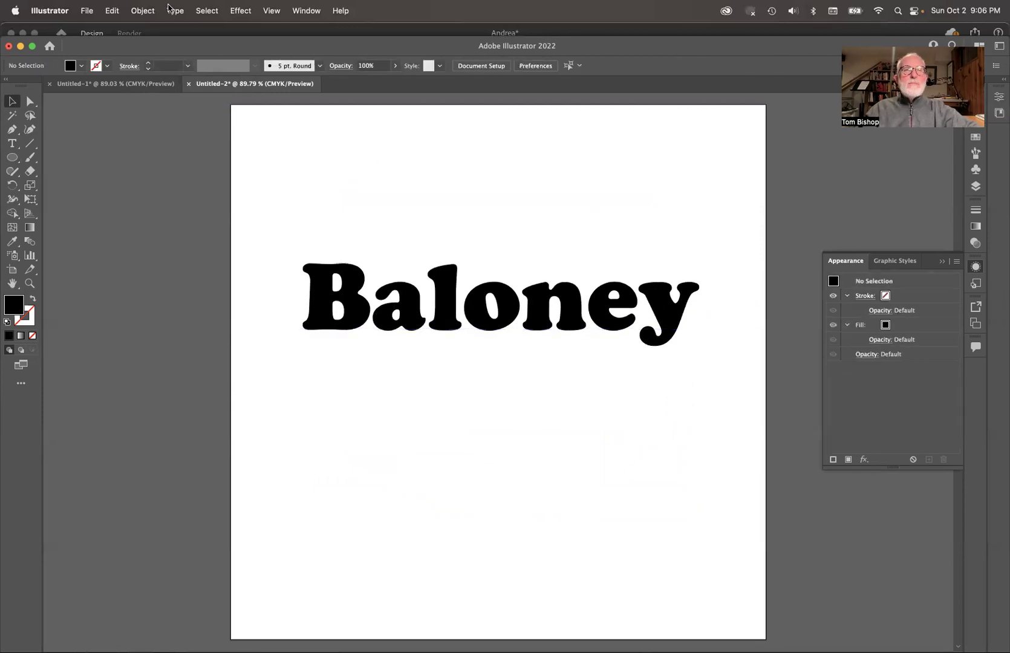
left_click(143, 11)
mouse_move(189, 337)
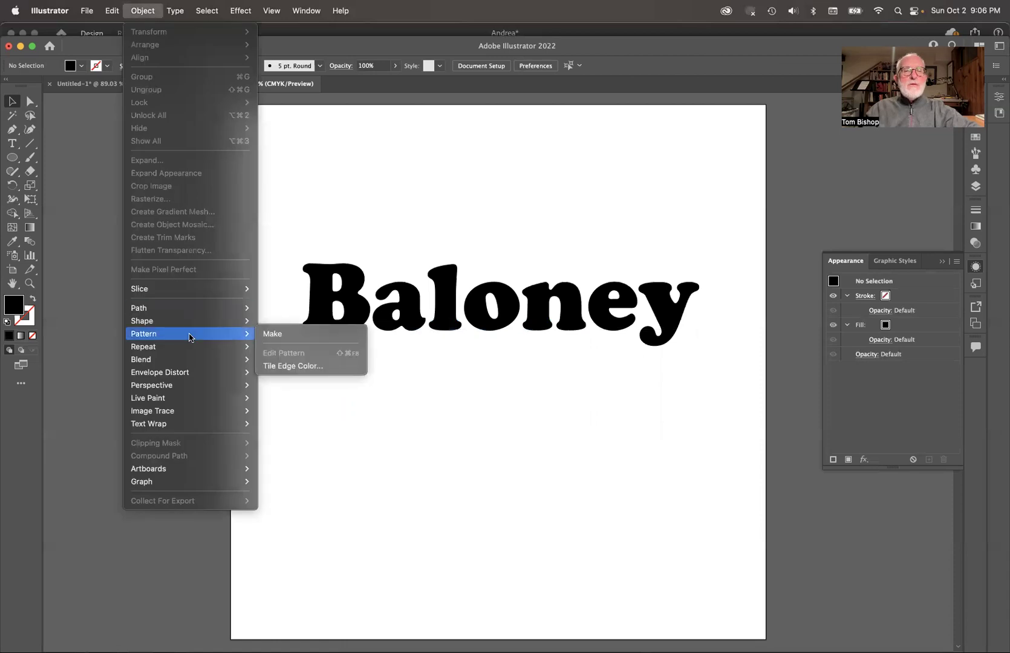
mouse_move(193, 375)
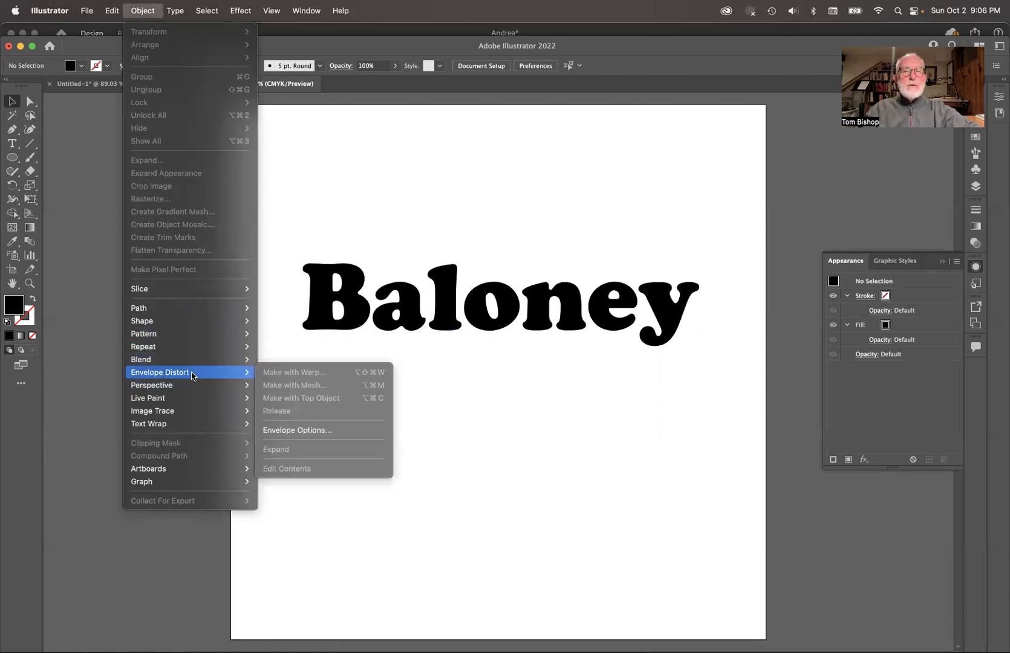
left_click(324, 229)
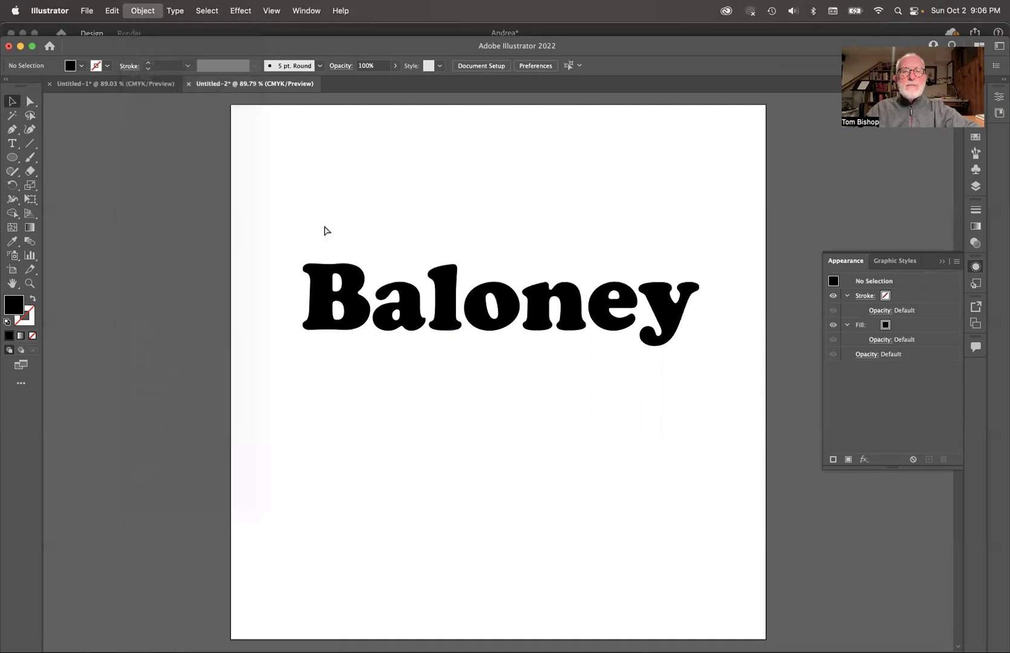
Apply an envelope warp to the word Baloney with the Fish style, horizontal, at 50% bend
left_click(362, 303)
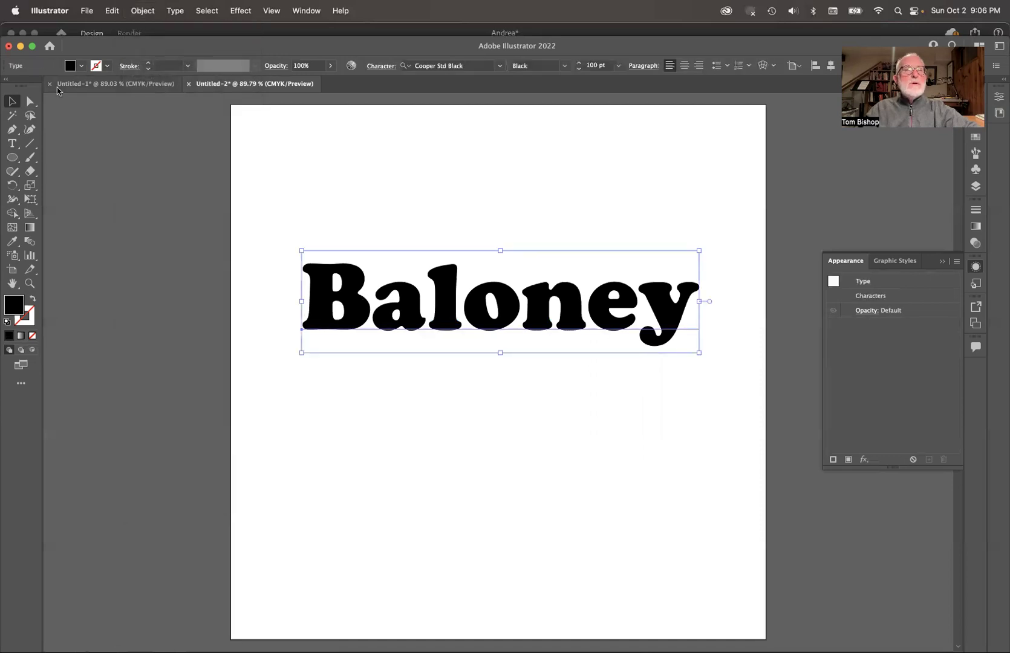
left_click(140, 11)
mouse_move(169, 372)
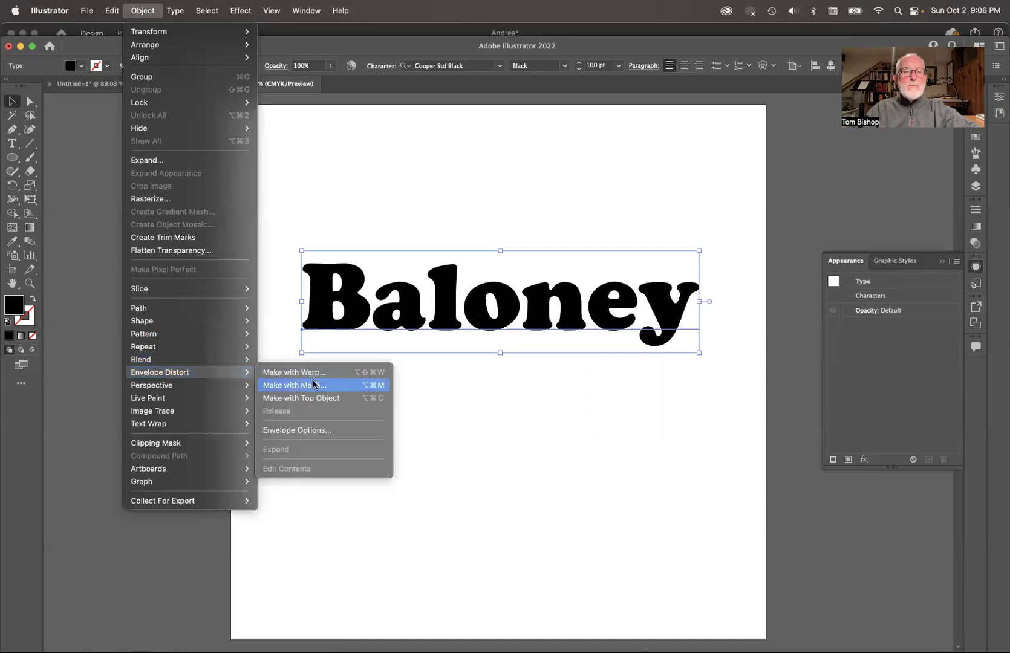
left_click(315, 373)
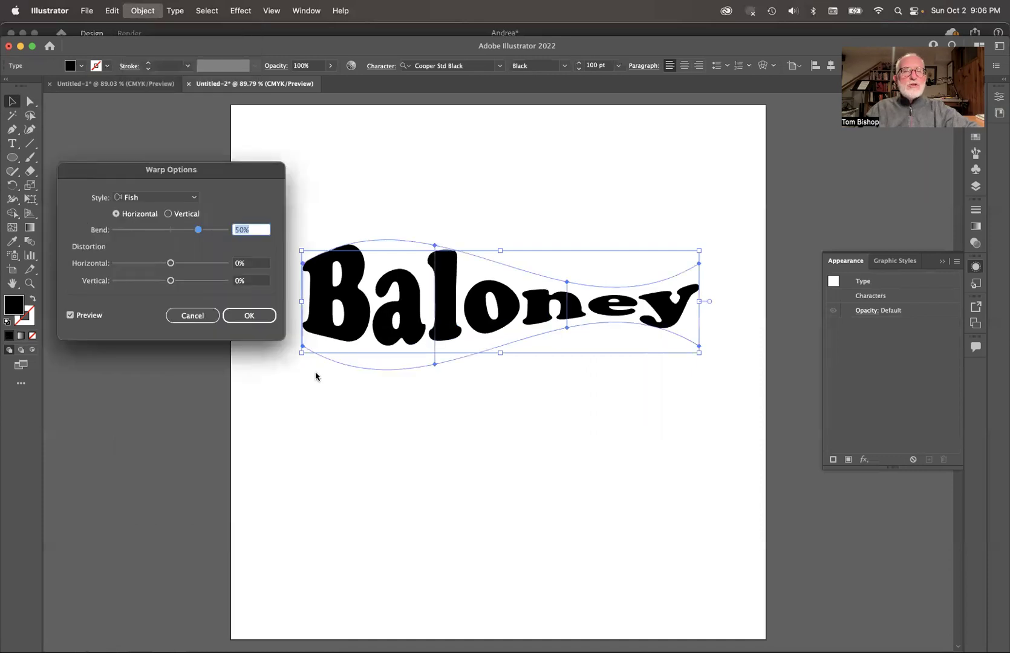
left_click(256, 326)
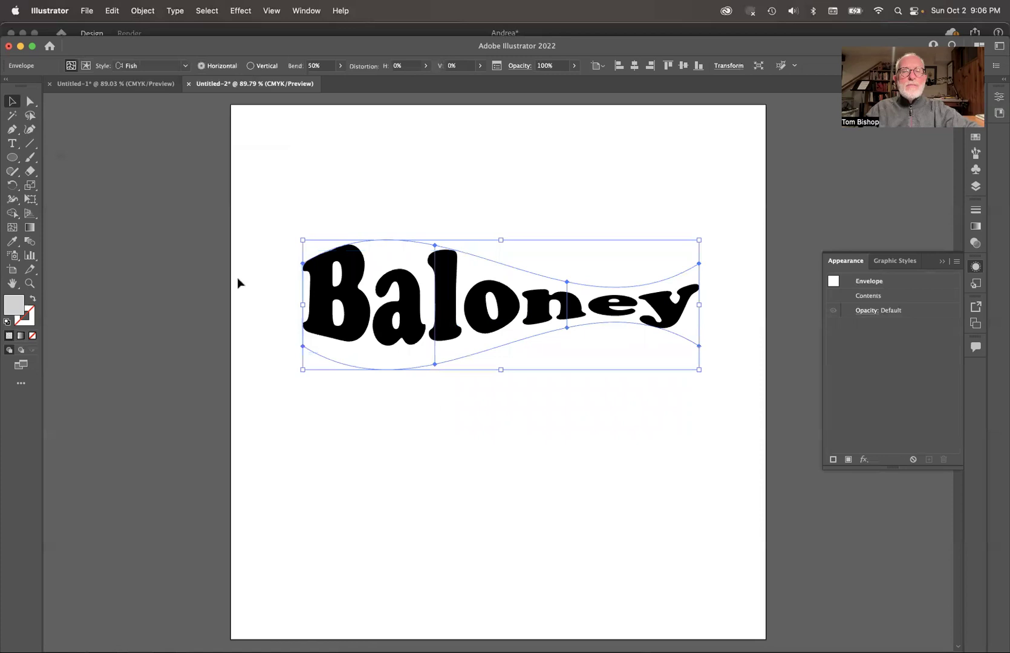
Expand the fish-warped Baloney envelope with Object and Fill enabled, and deselect it
left_click(152, 10)
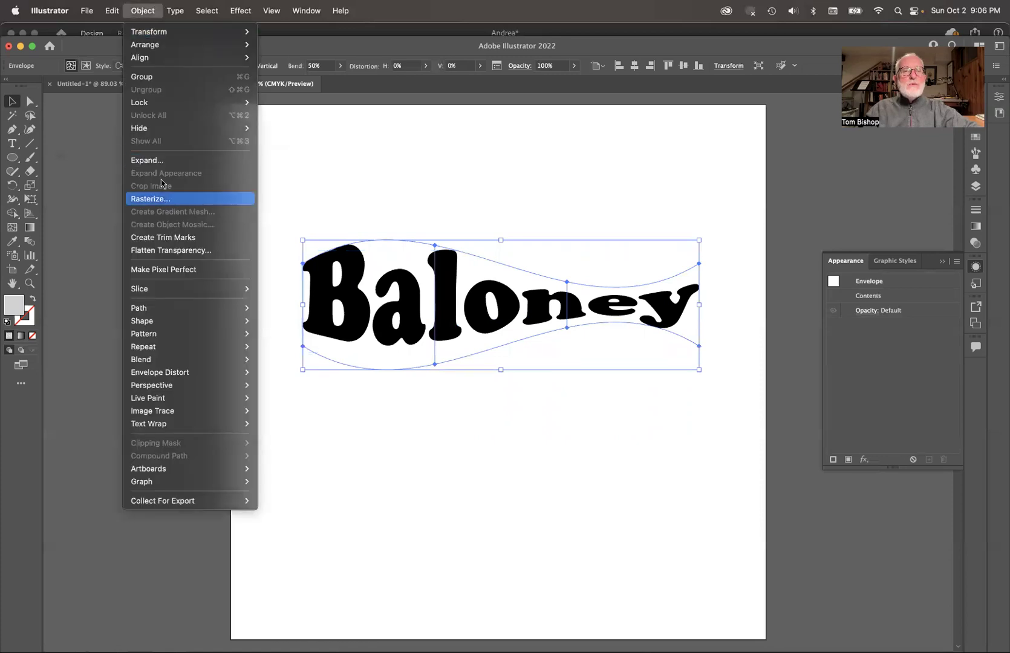
left_click(158, 161)
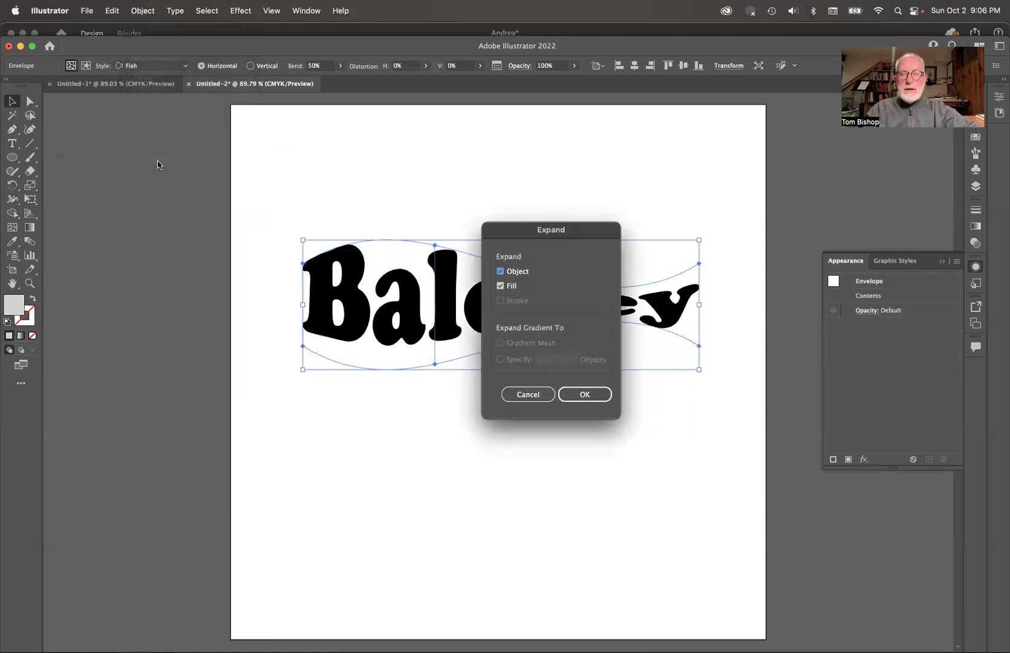
key("Return")
left_click(438, 184)
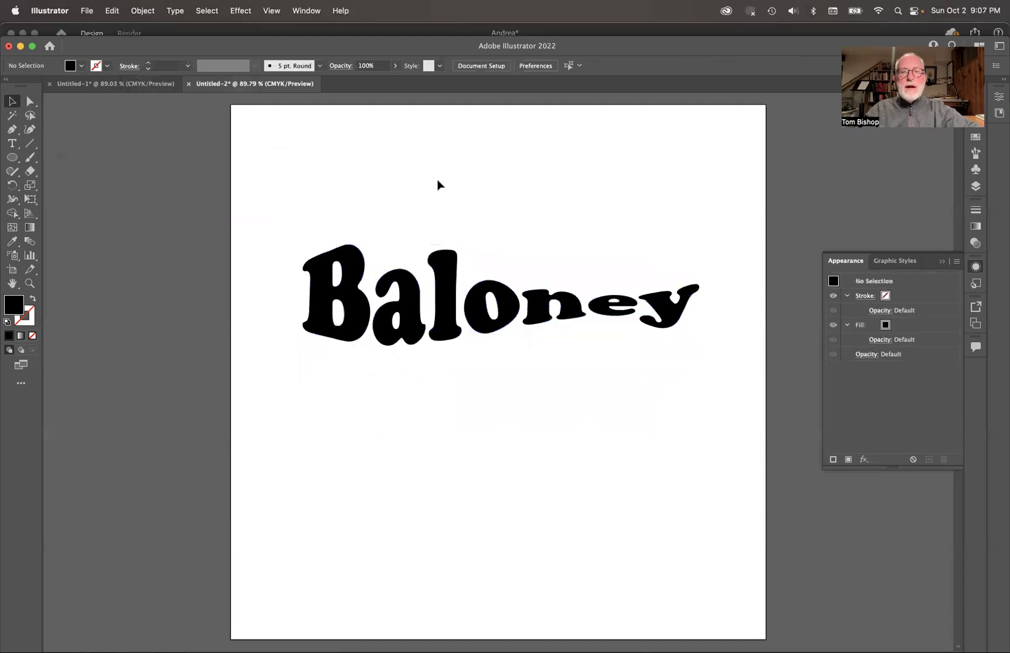
Add a new stroke to the expanded Baloney group's appearance and colour it orange
left_click(479, 336)
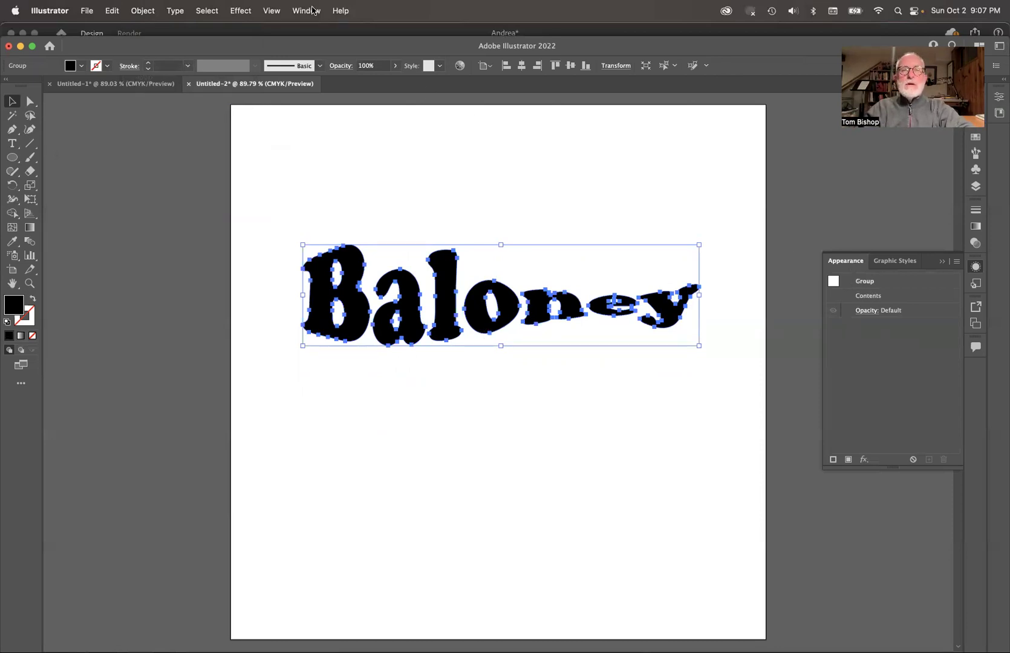
left_click(312, 9)
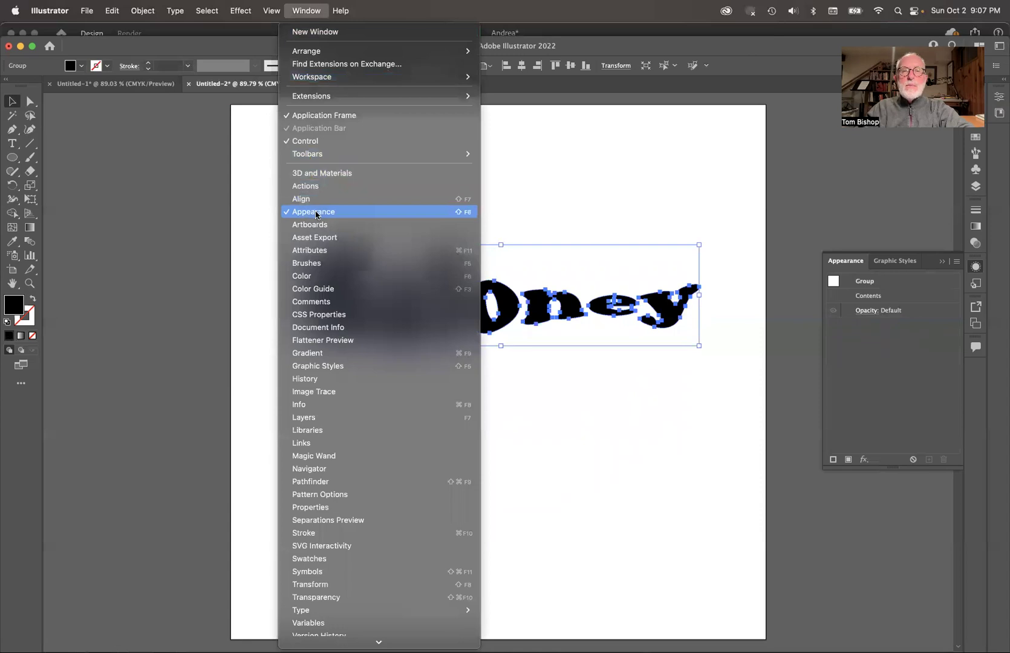
left_click(914, 372)
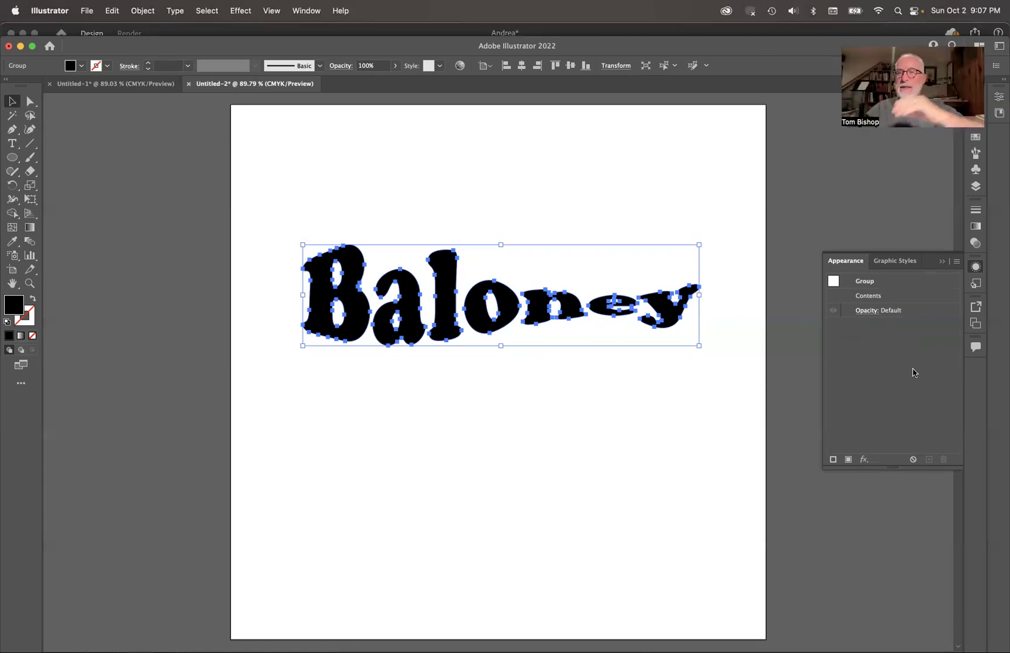
left_click(957, 262)
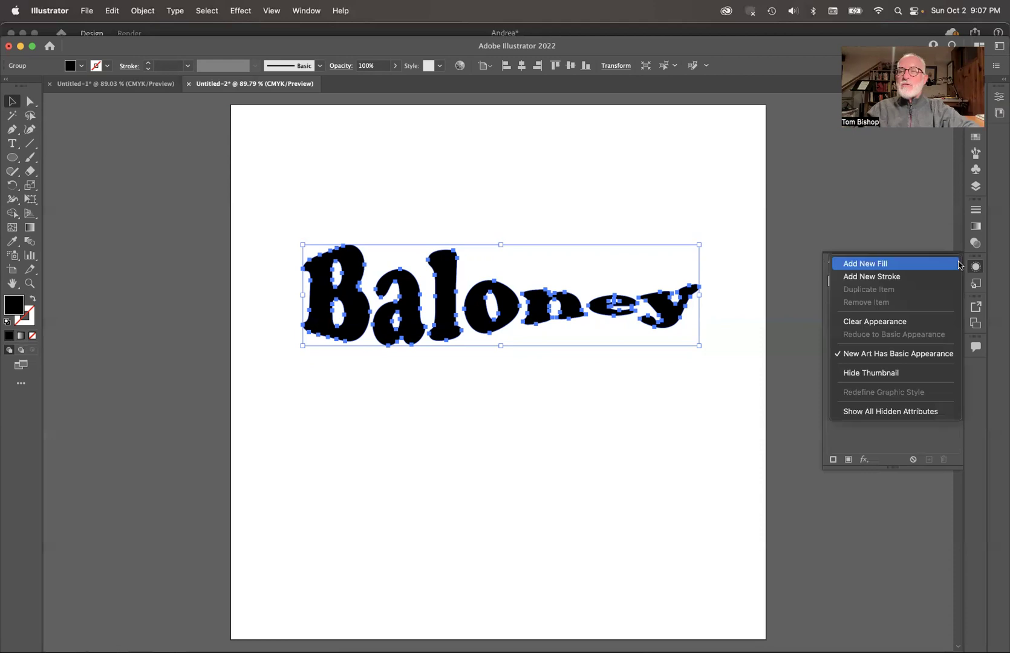
left_click(902, 279)
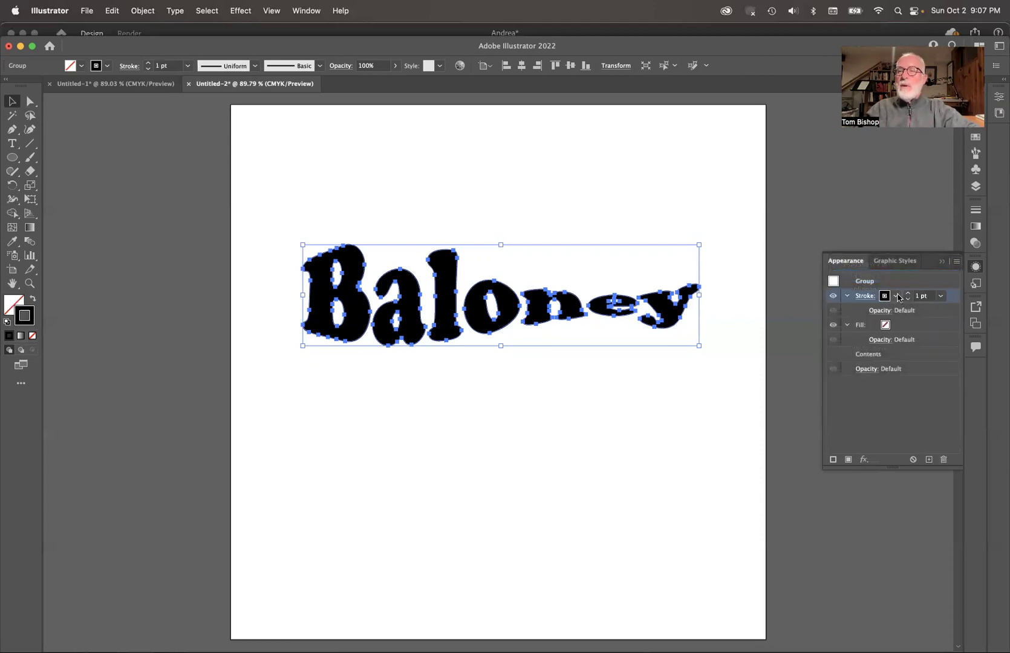
left_click(895, 297)
left_click(882, 316)
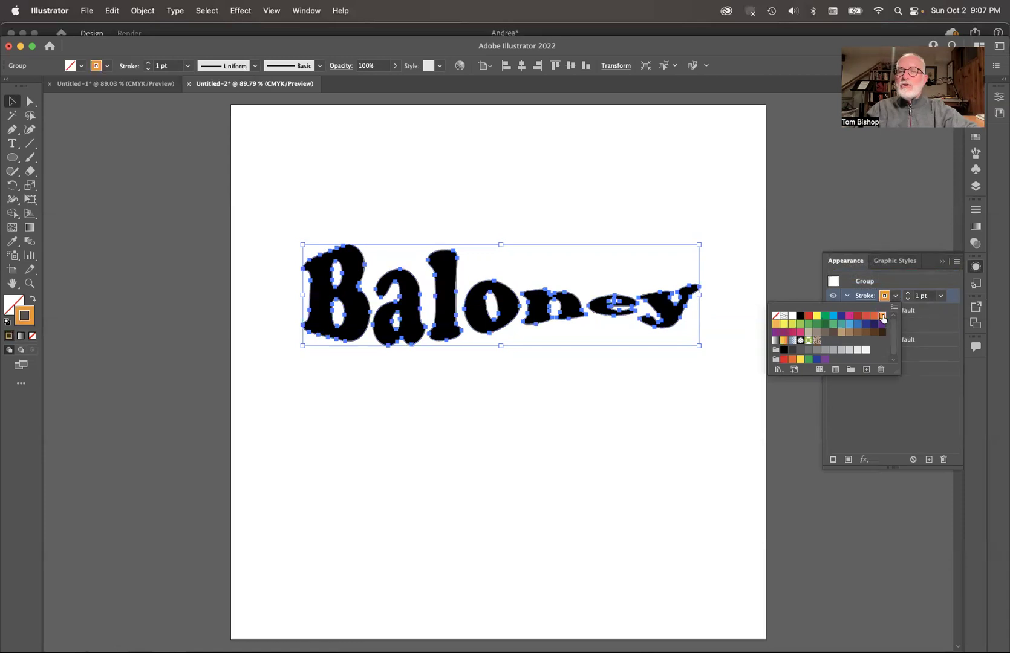
Set the Baloney group's orange stroke weight to 16 pt and give its fill a white colour
left_click(942, 296)
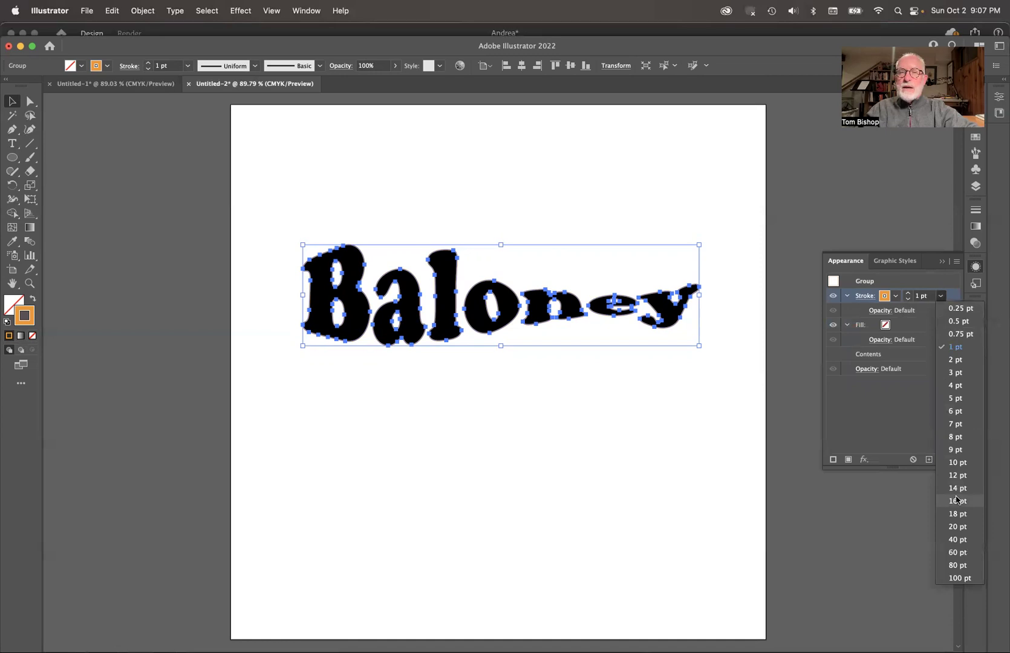
left_click(956, 499)
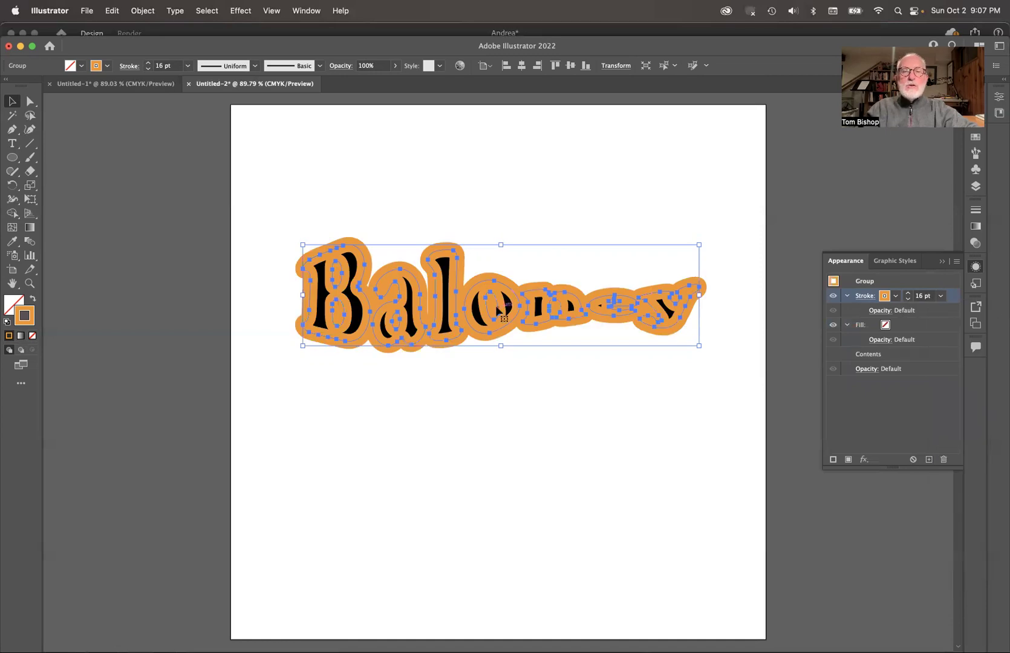
scroll(495, 306, "up", 10)
scroll(496, 305, "down", 10)
scroll(496, 305, "up", 5)
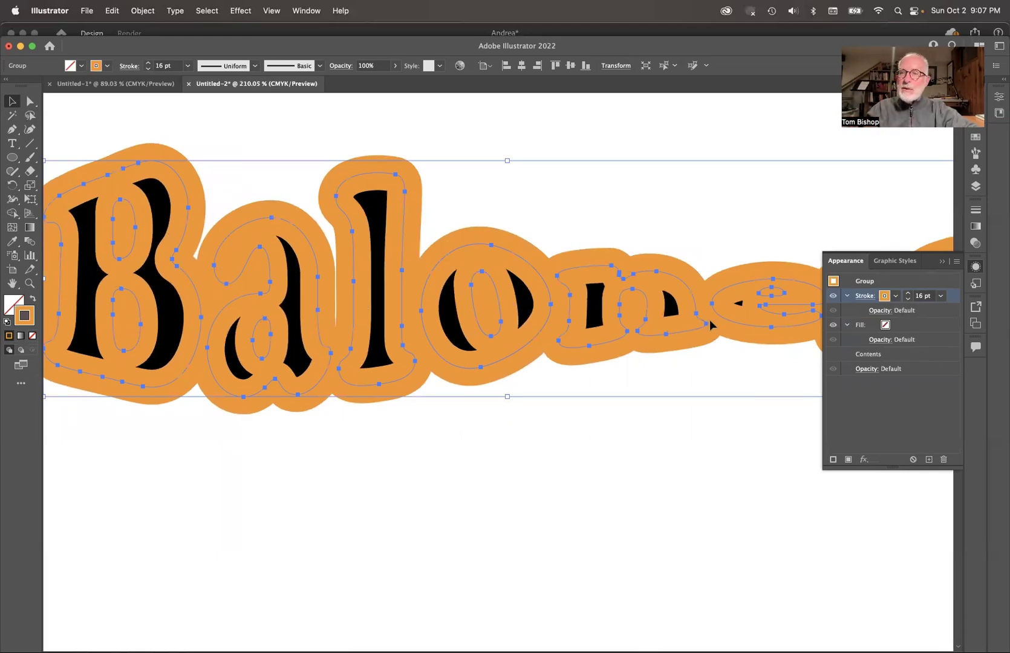
left_click(886, 326)
left_click(885, 327)
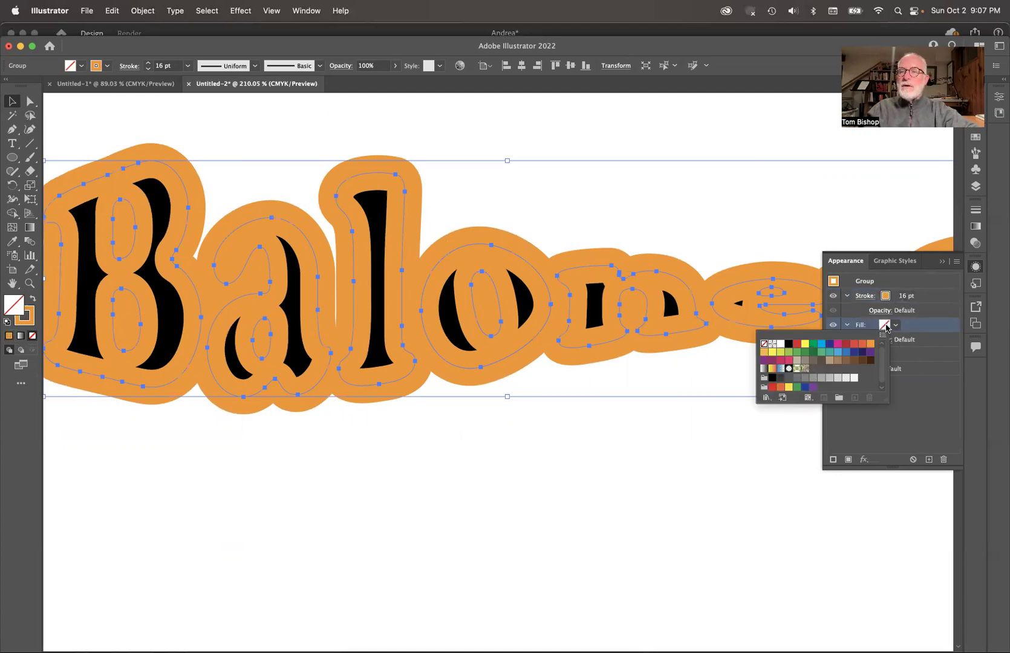
left_click(781, 344)
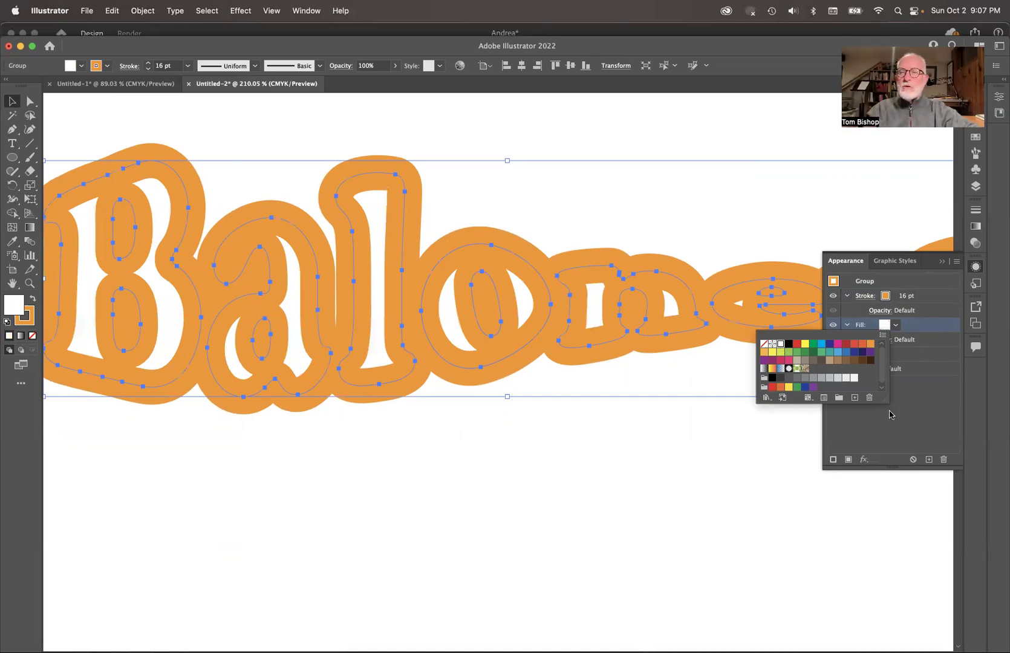
left_click(921, 419)
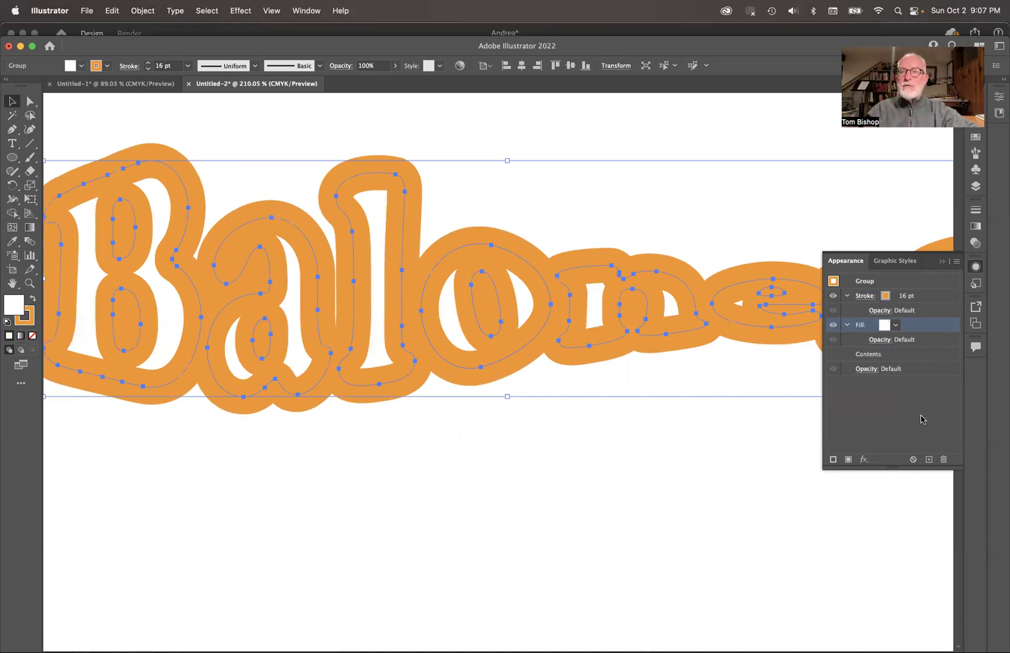
Move the orange stroke beneath the white fill in the group's appearance and deselect the artwork
left_click(918, 296)
left_click_drag(919, 296, 898, 350)
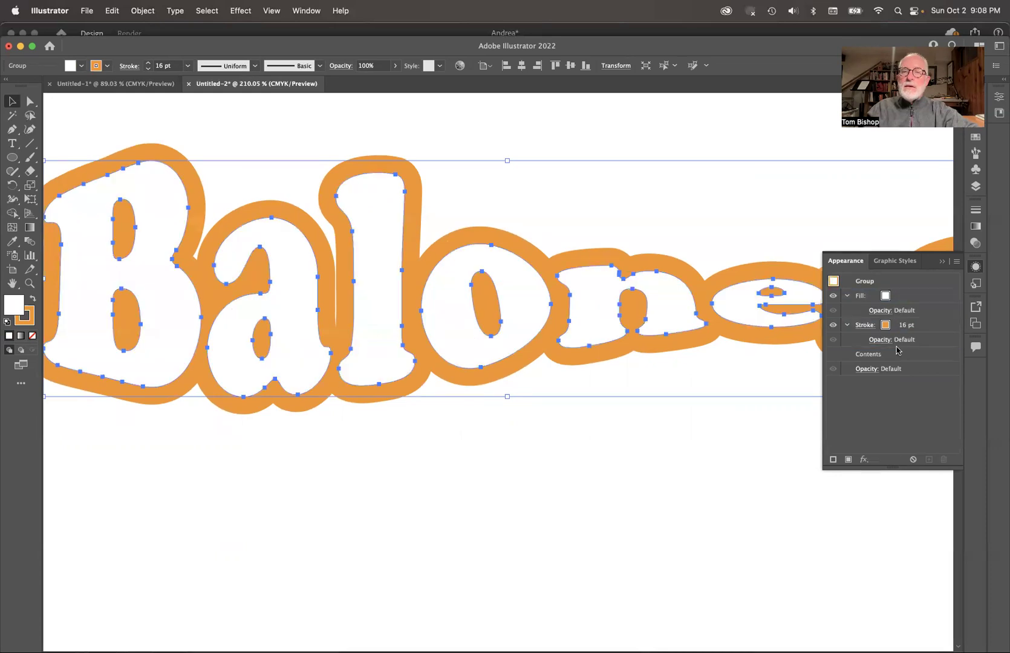
key("super+0")
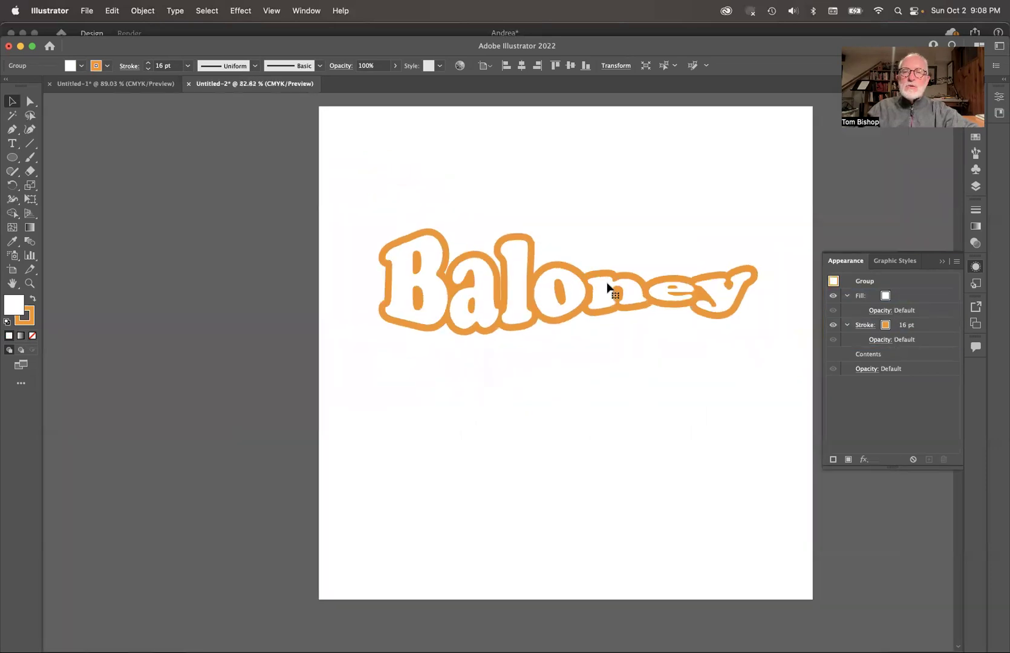
left_click(643, 212)
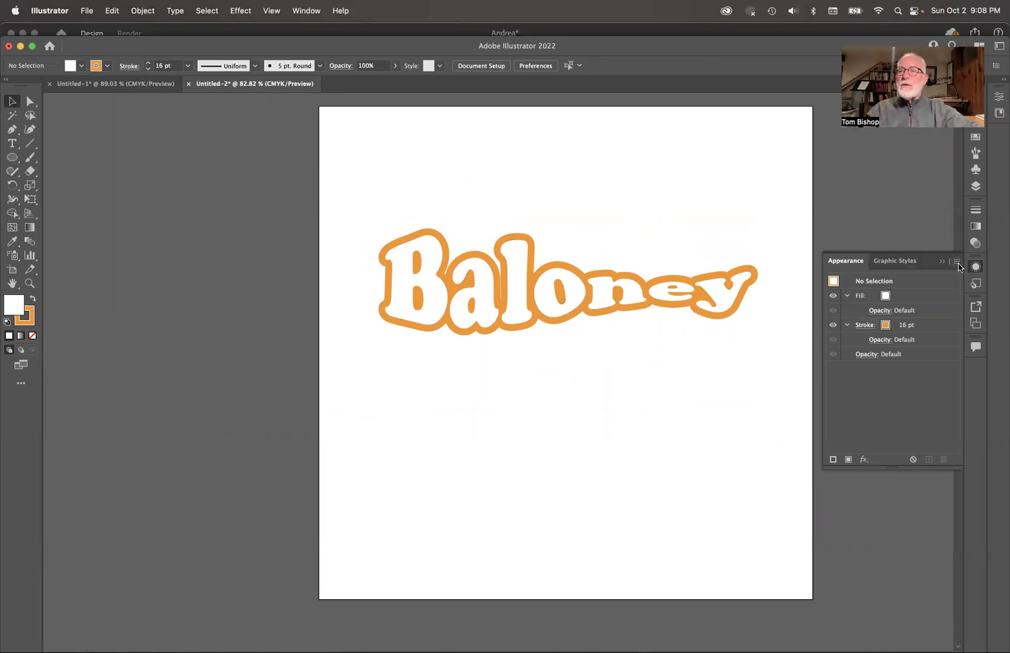
Try to add a magenta 20 pt stroke below the orange one without selecting the Baloney group
left_click(957, 261)
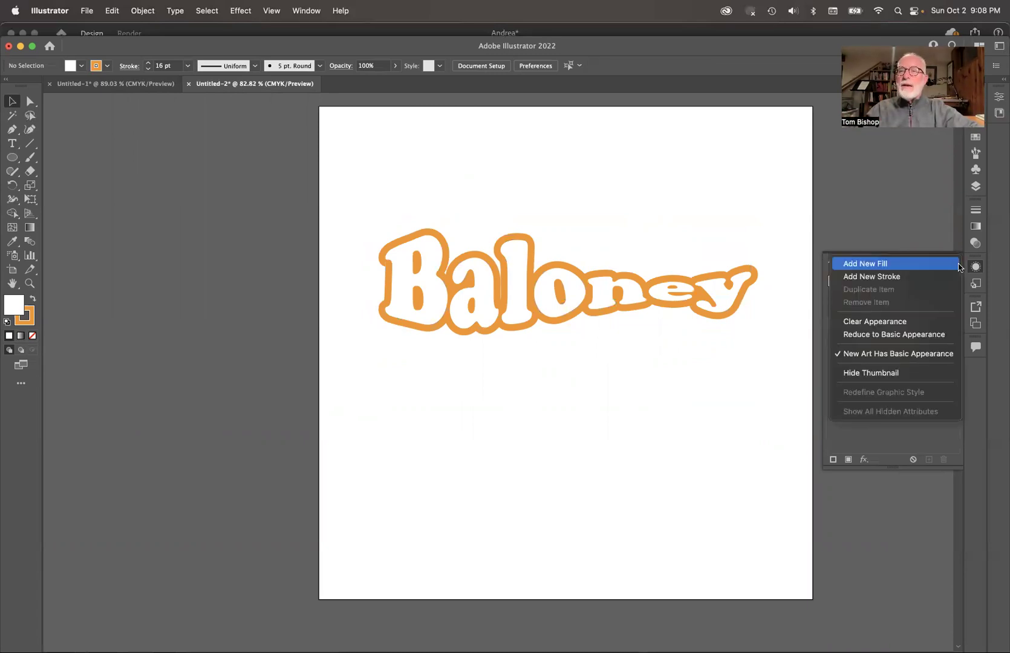
left_click(904, 278)
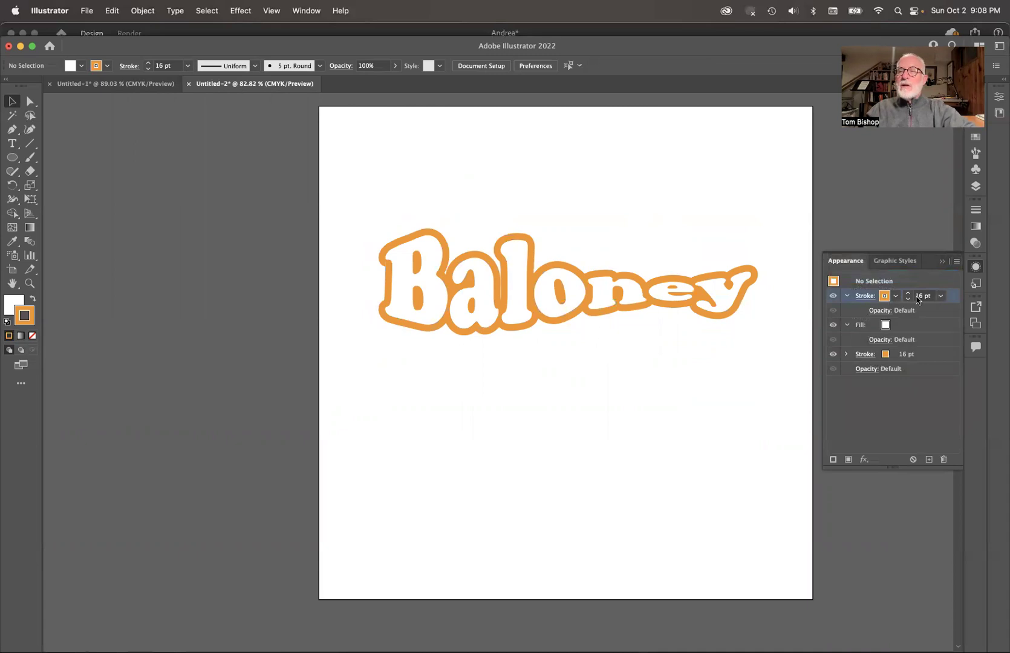
left_click(895, 295)
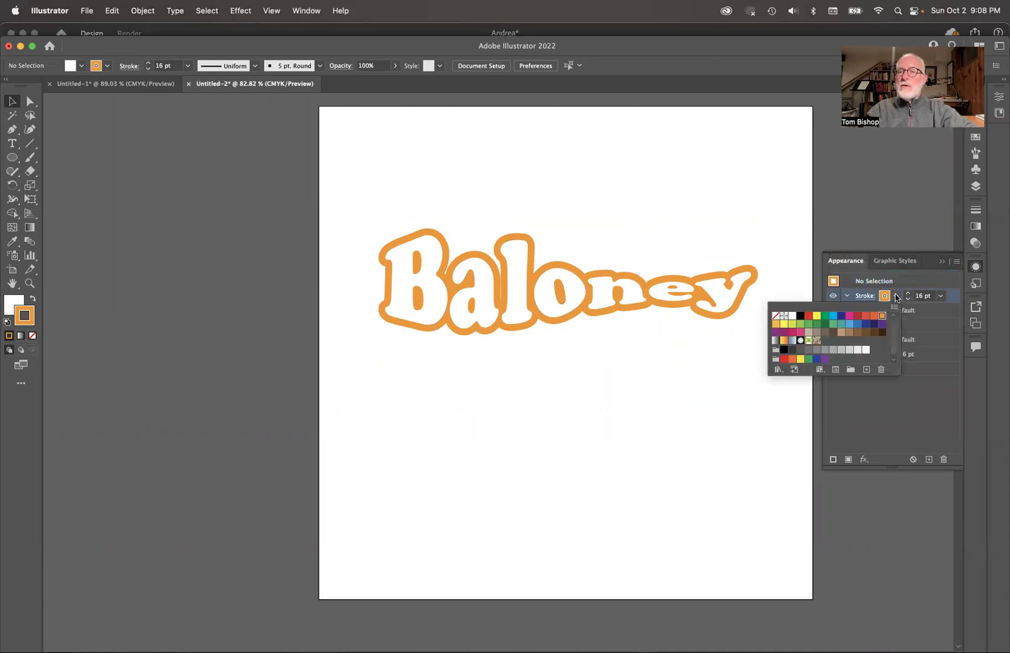
left_click(848, 318)
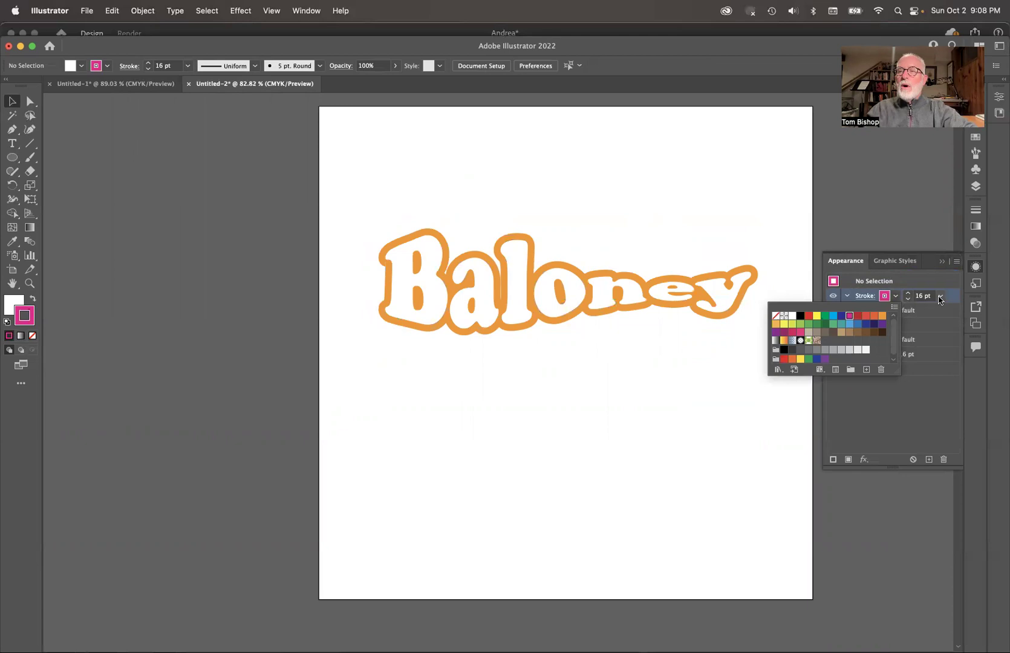
left_click(939, 296)
left_click(939, 296)
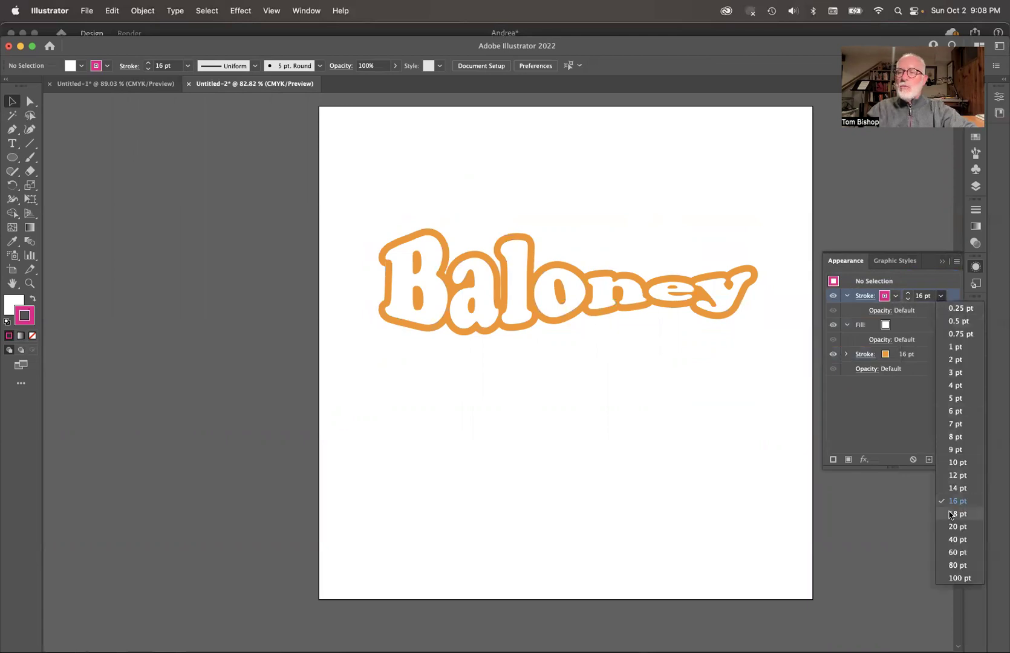
left_click(953, 526)
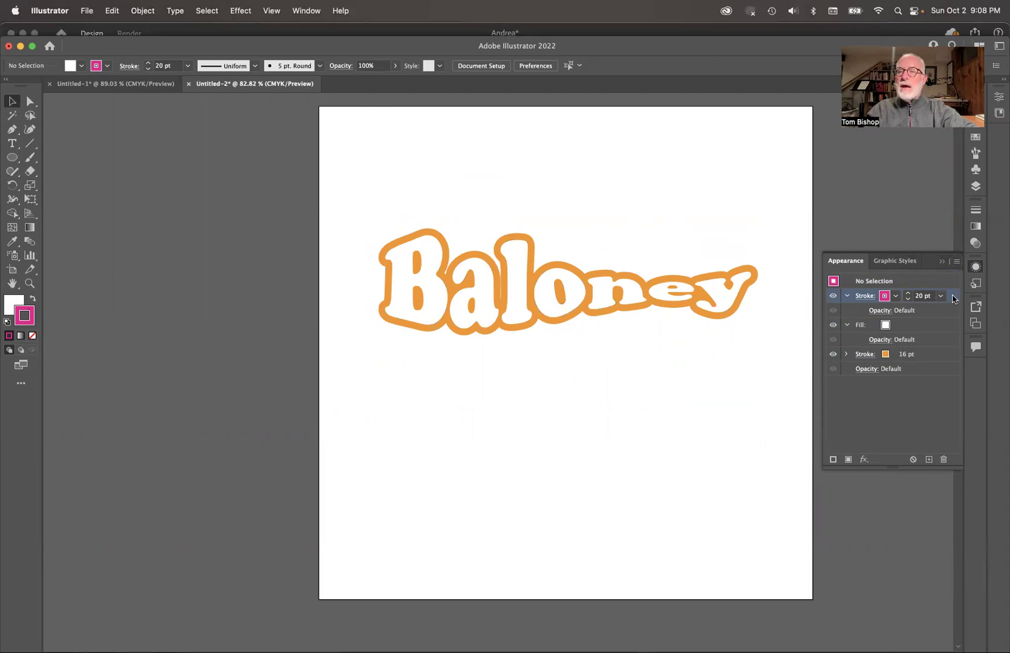
left_click_drag(947, 299, 920, 367)
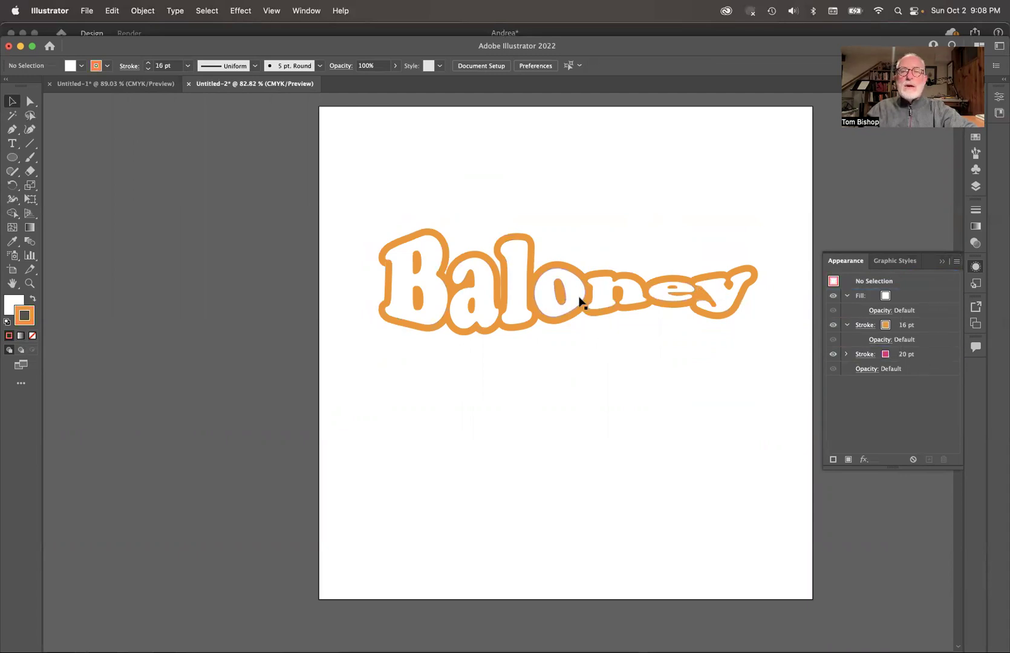
Select the Baloney group and add a new stroke to its appearance, set to 20 pt and magenta
scroll(582, 300, "up", 5)
scroll(590, 327, "down", 1)
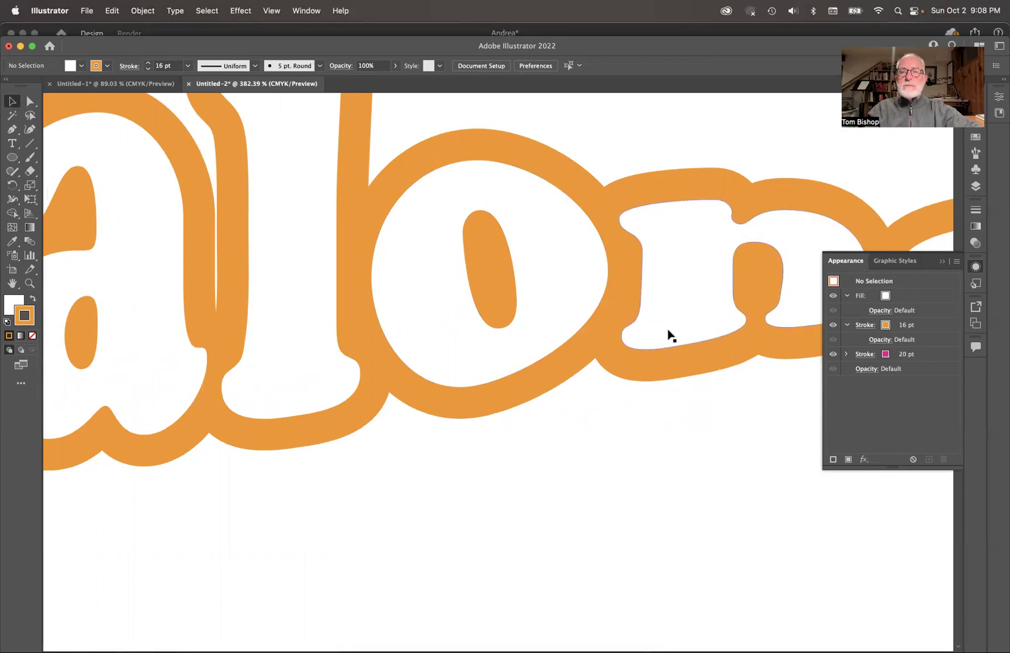
left_click(668, 336)
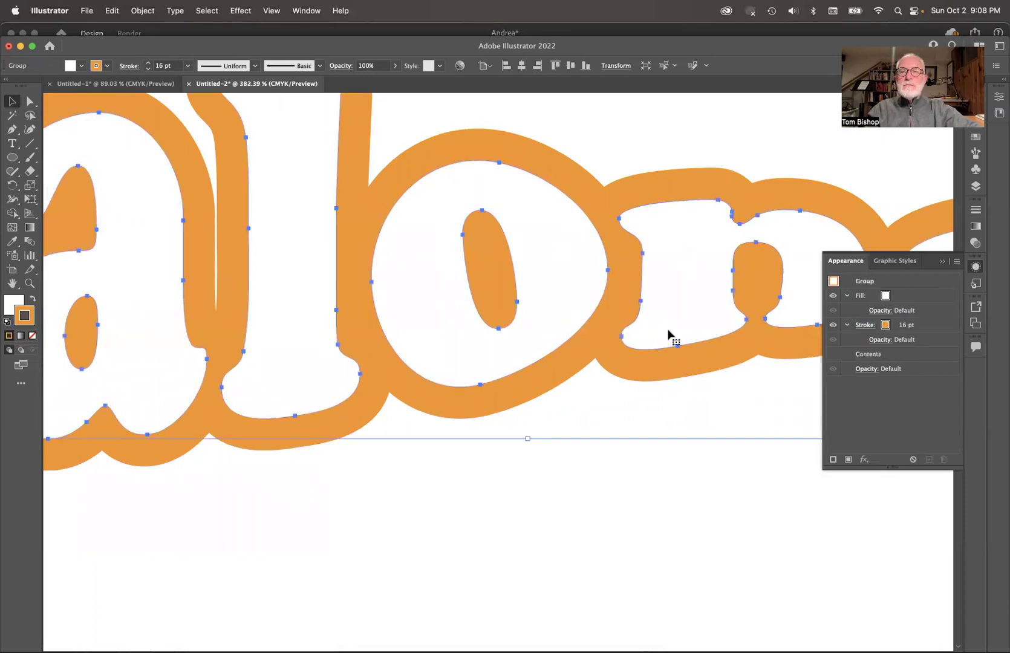
left_click(956, 261)
left_click(915, 278)
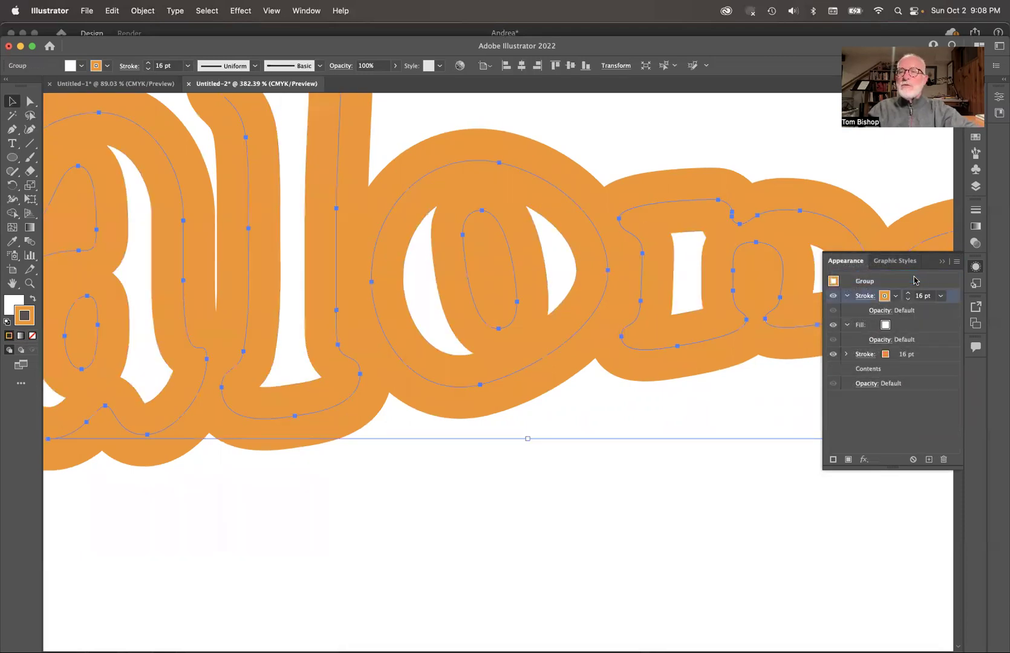
left_click(940, 296)
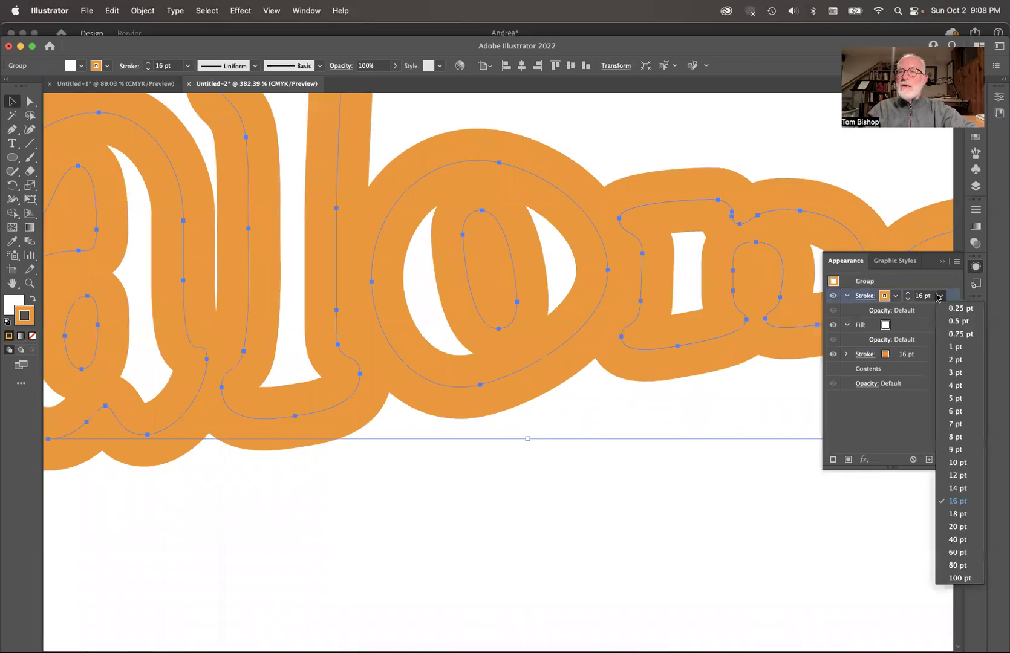
left_click(953, 527)
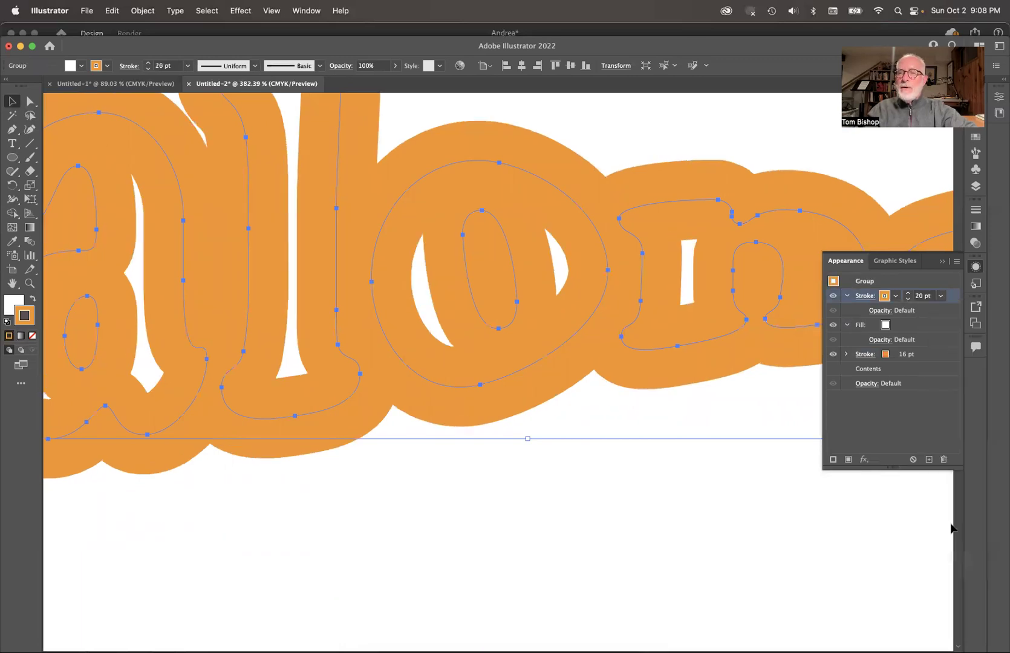
left_click(895, 297)
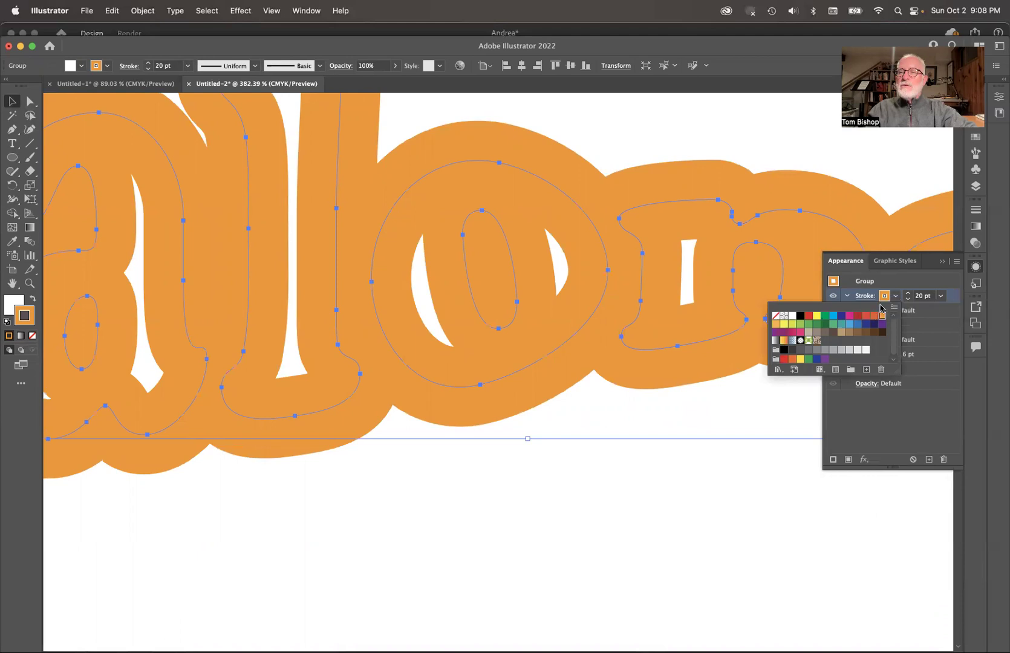
left_click(849, 316)
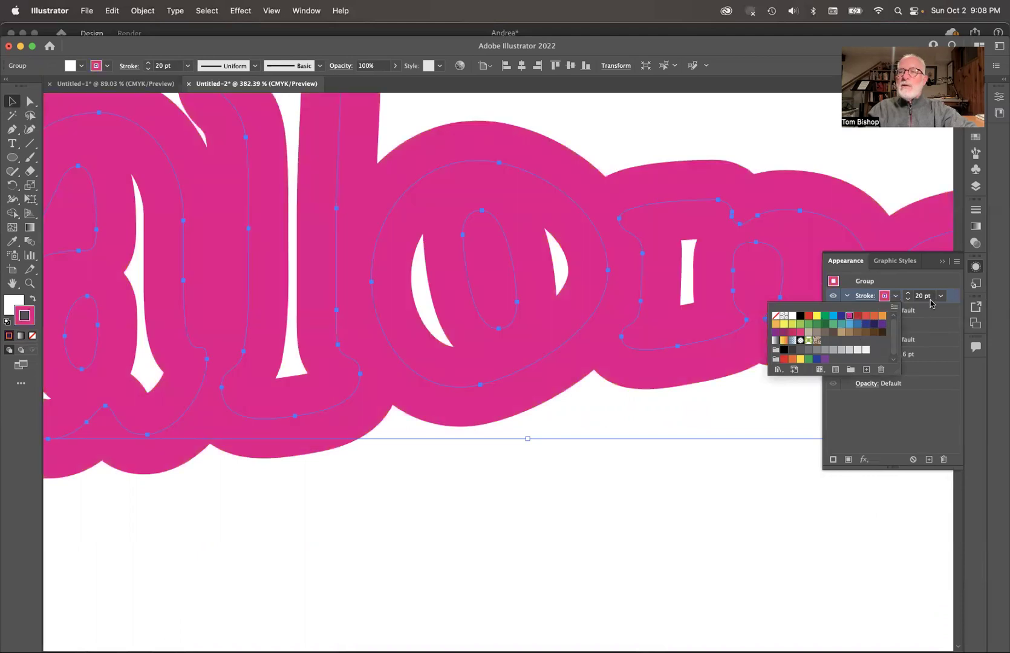
Move the magenta 20 pt stroke beneath the orange stroke in the appearance stack and deselect the group
left_click(935, 351)
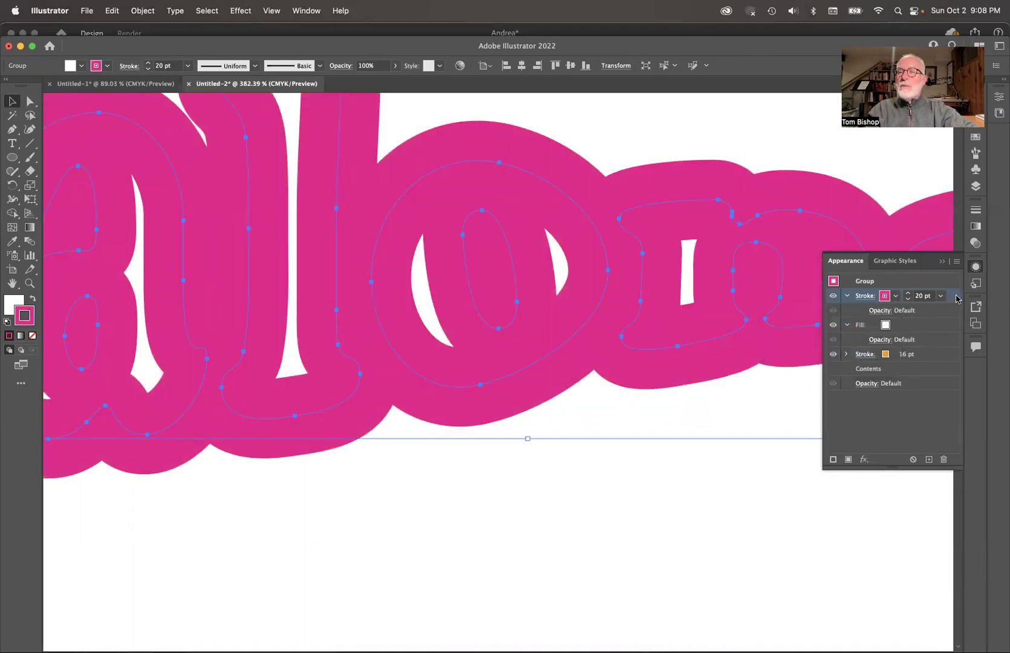
left_click_drag(953, 299, 919, 359)
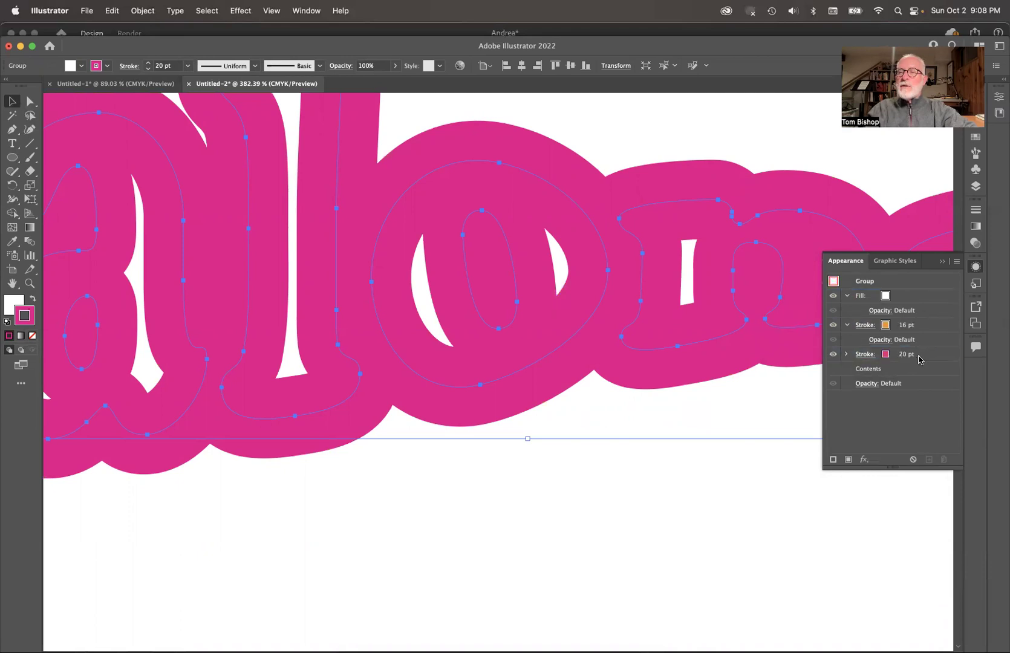
scroll(707, 404, "down", 3)
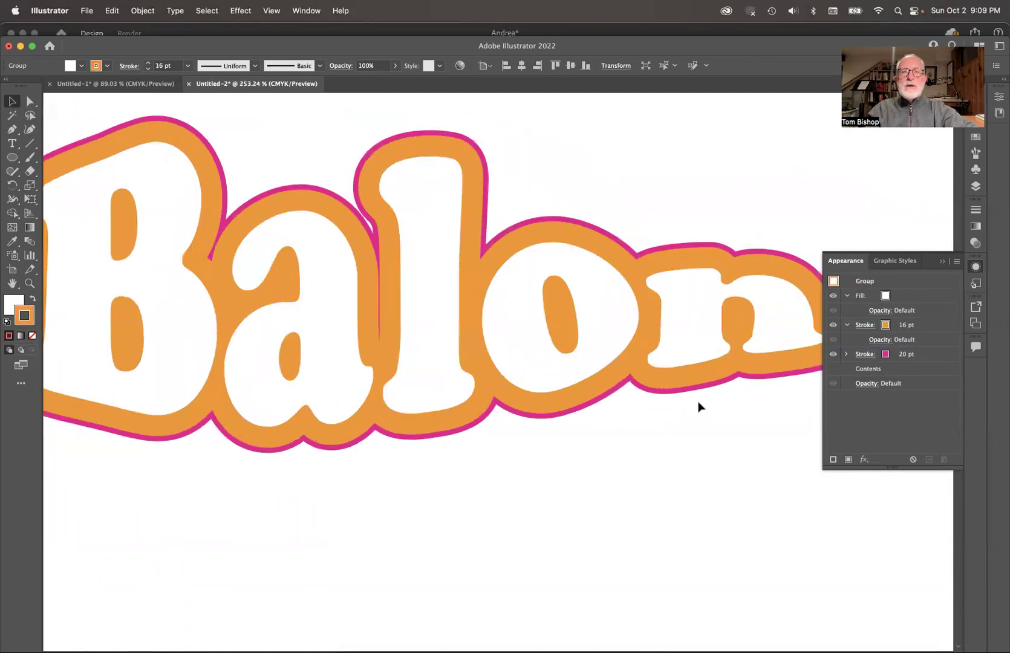
scroll(698, 407, "down", 3)
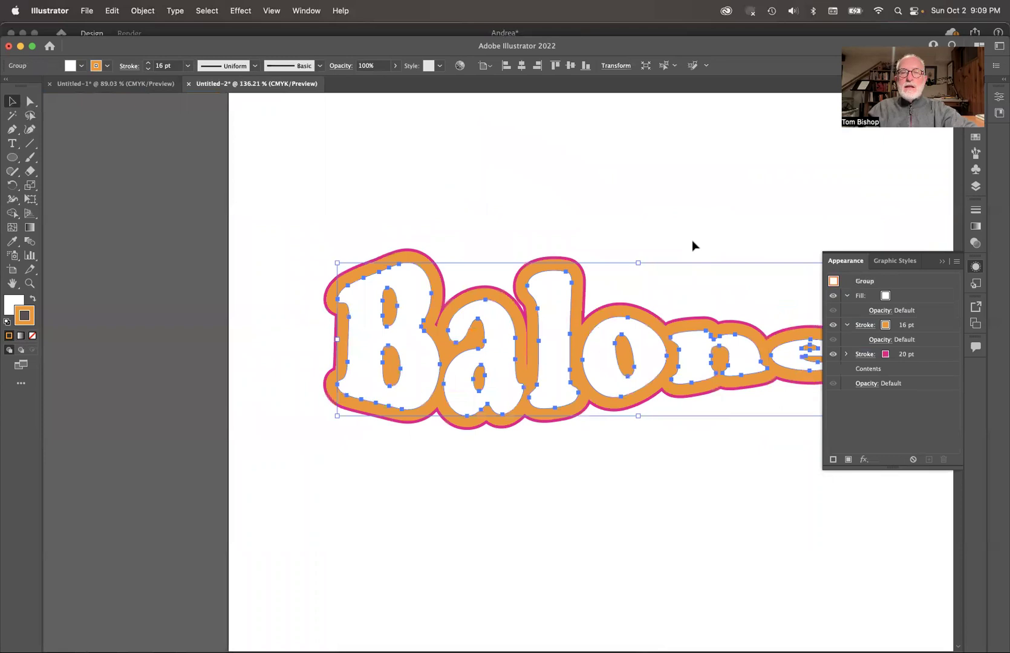
left_click(693, 240)
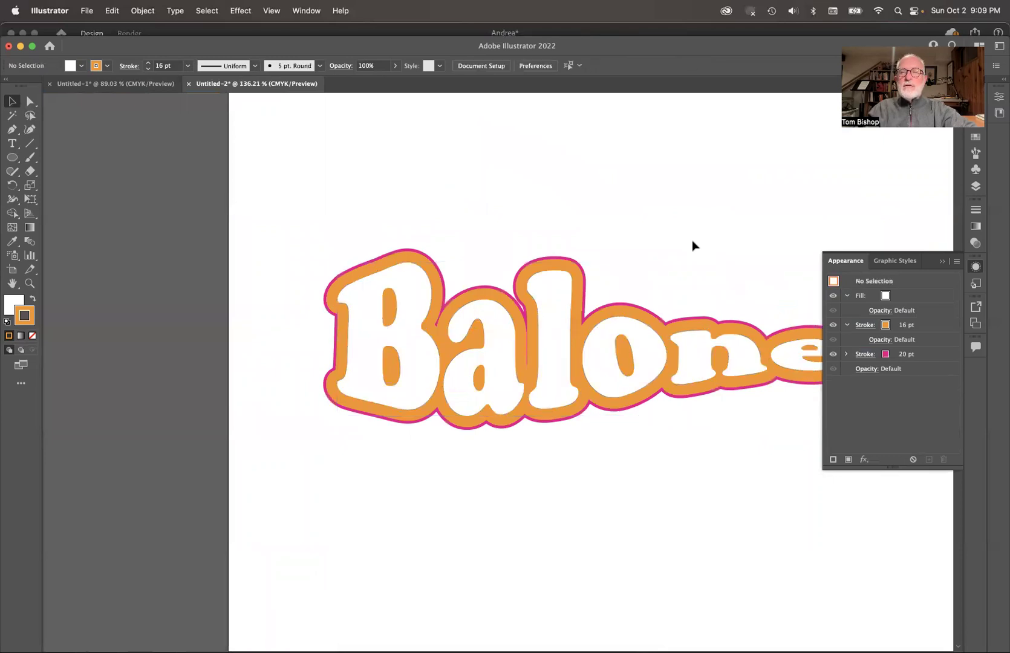
Switch to Chrome to review the Exercise 5: Type instructions and return to the Baloney artwork in Illustrator
key("super+Tab")
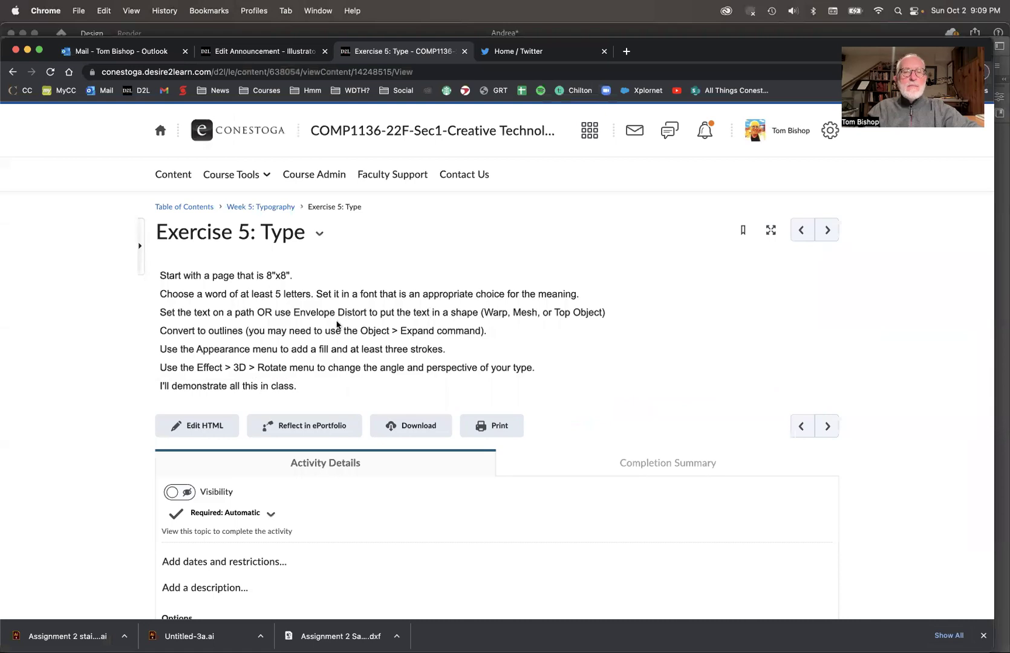
scroll(337, 325, "down", 1)
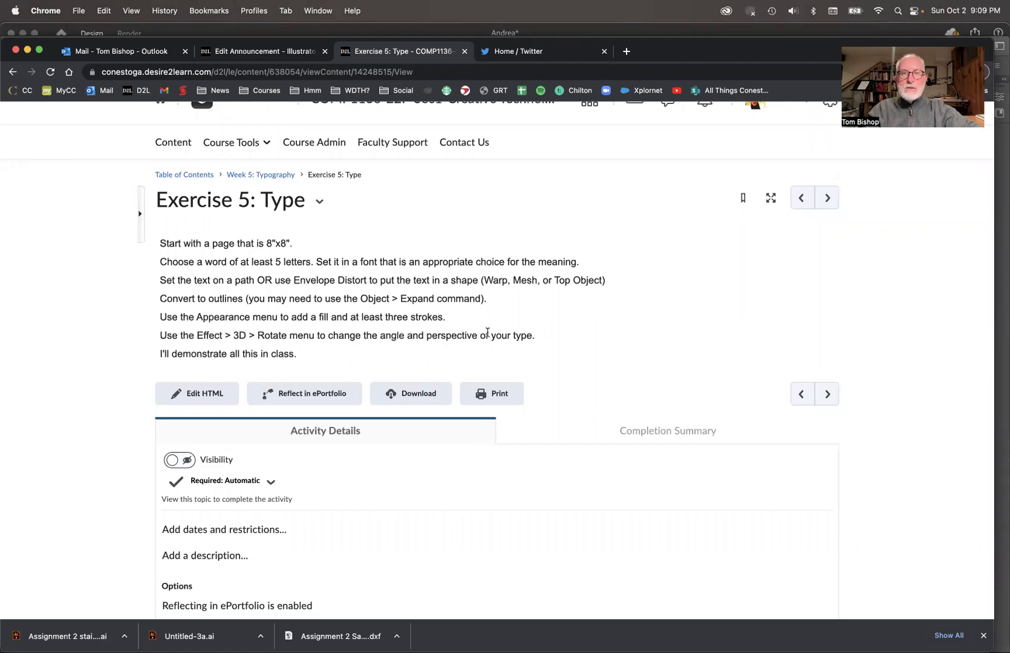
key("super+Tab")
key("super+0")
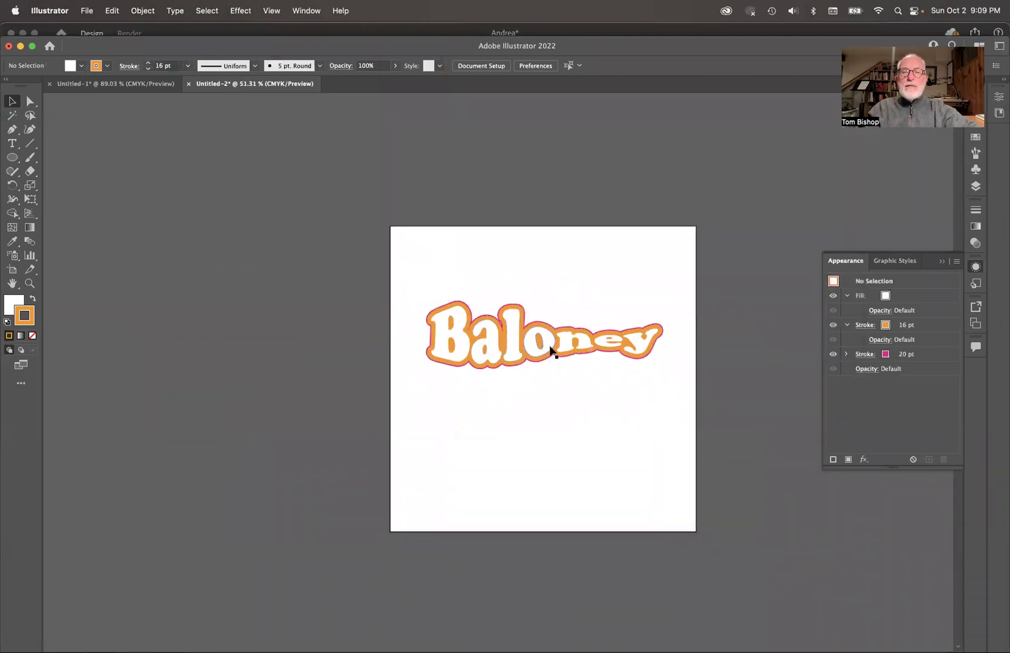
Select the whole Baloney group and apply the 3D and Materials Rotate effect to it
left_click(519, 337)
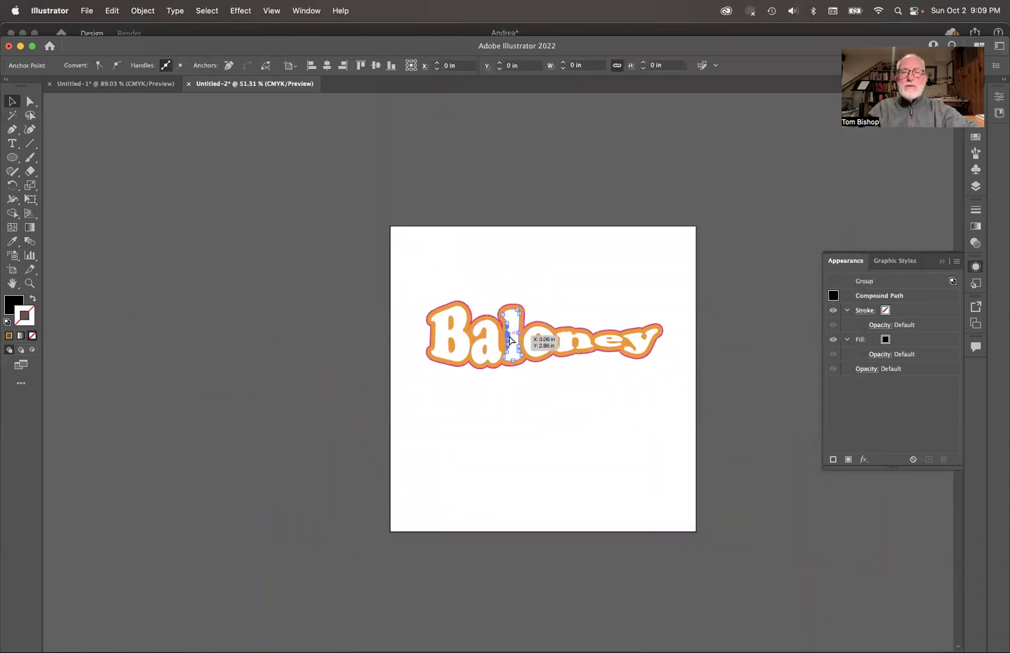
left_click(261, 185)
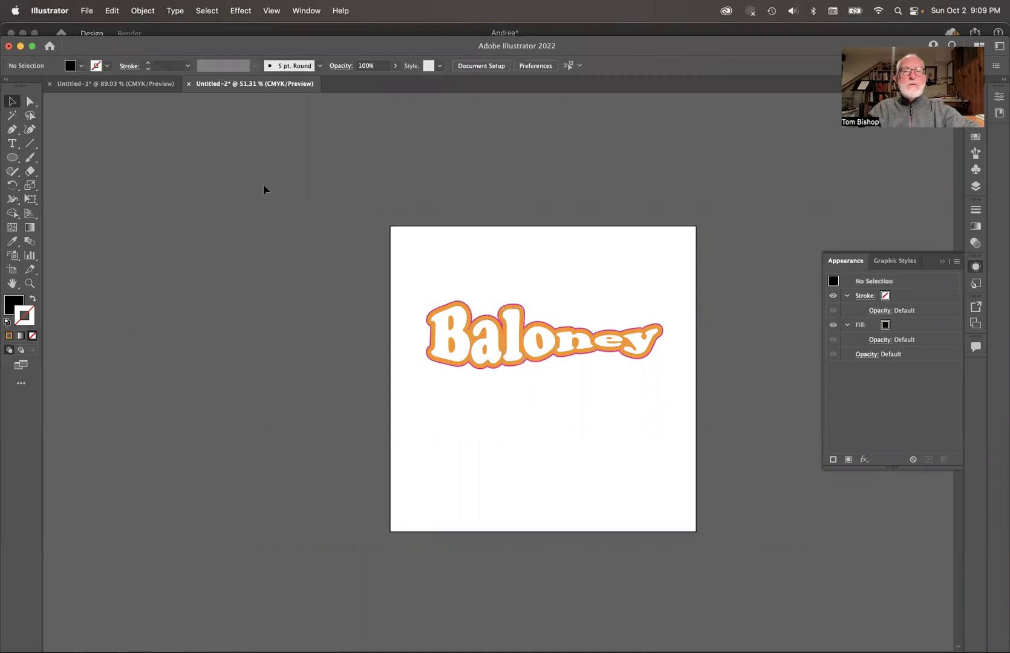
left_click(513, 344)
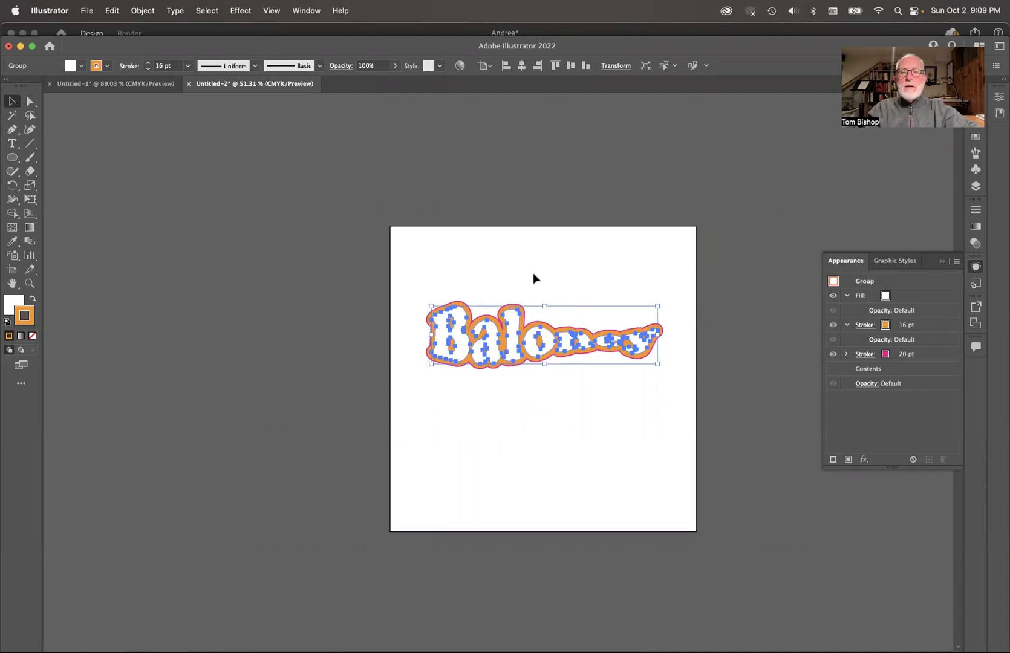
scroll(566, 356, "up", 5)
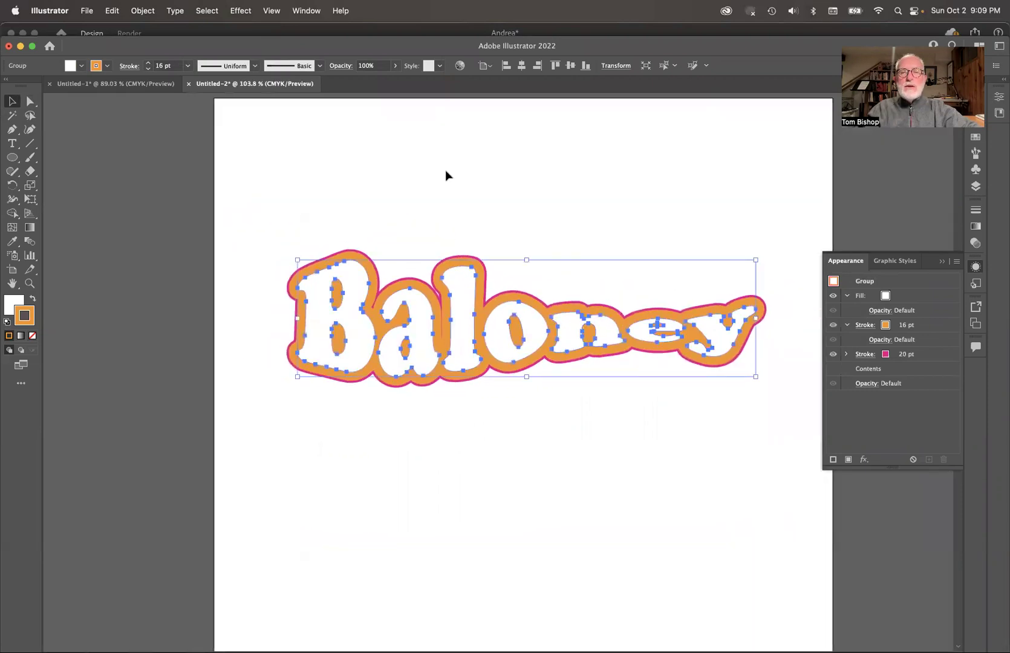
left_click(241, 10)
mouse_move(266, 101)
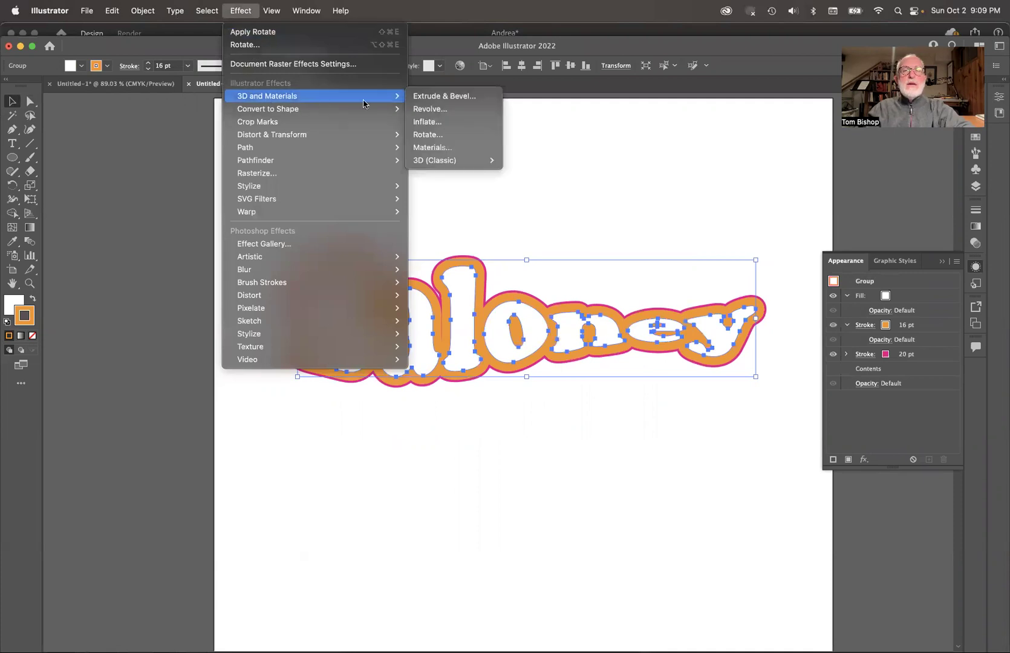
left_click(428, 135)
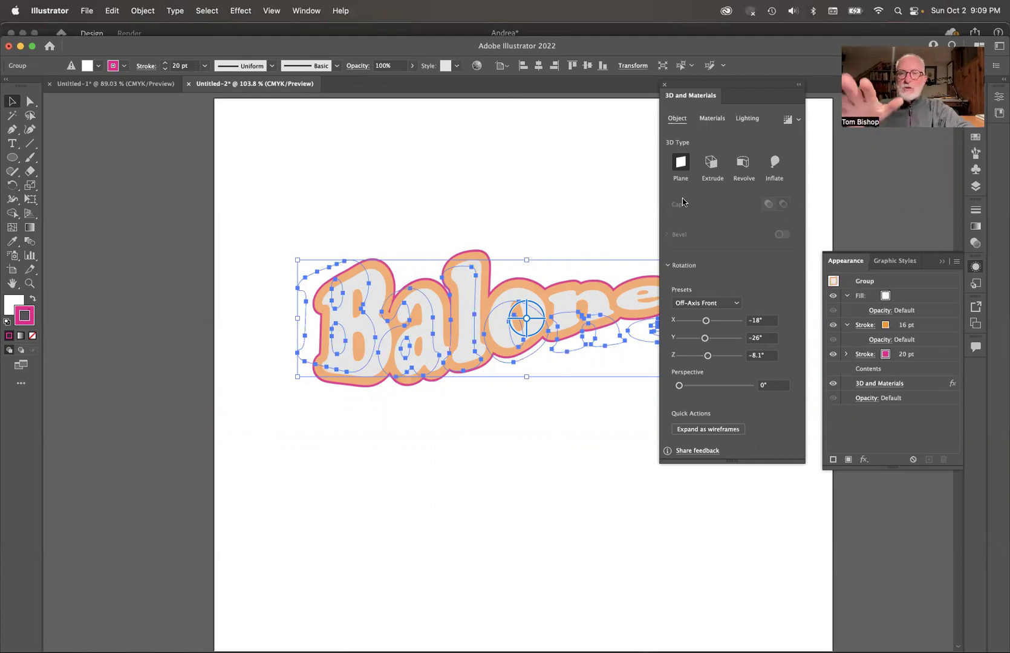
Set the Baloney group's 3D rotation to X -28°, Y -37°, Z -34° with 120° perspective, and deselect it
mouse_move(706, 322)
left_mouse_down()
mouse_move(680, 330)
mouse_move(720, 326)
mouse_move(705, 334)
left_mouse_up()
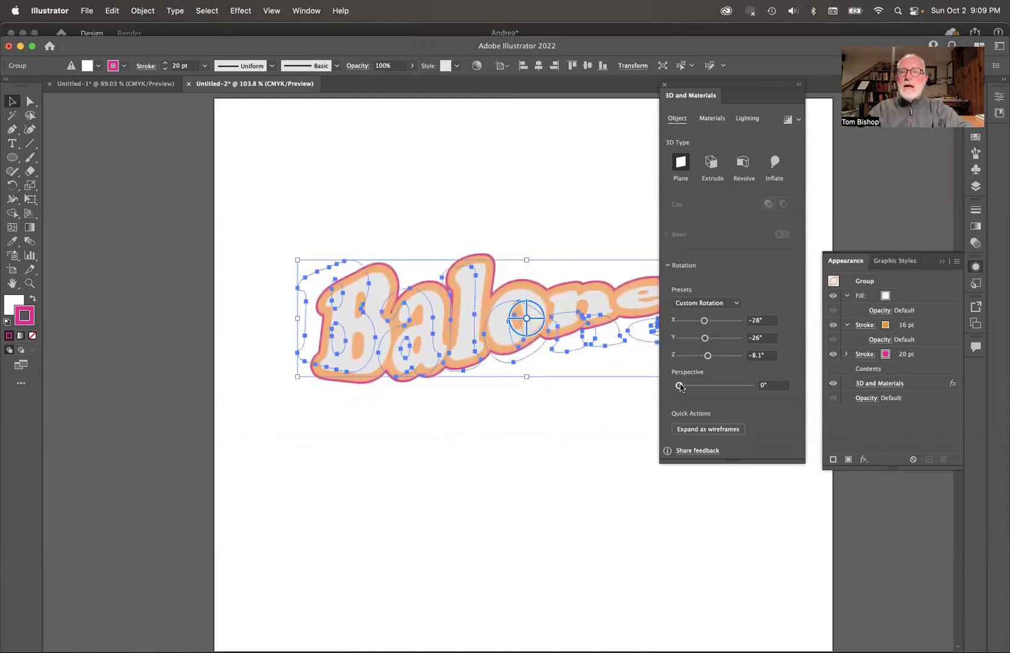
left_click_drag(700, 388, 704, 361)
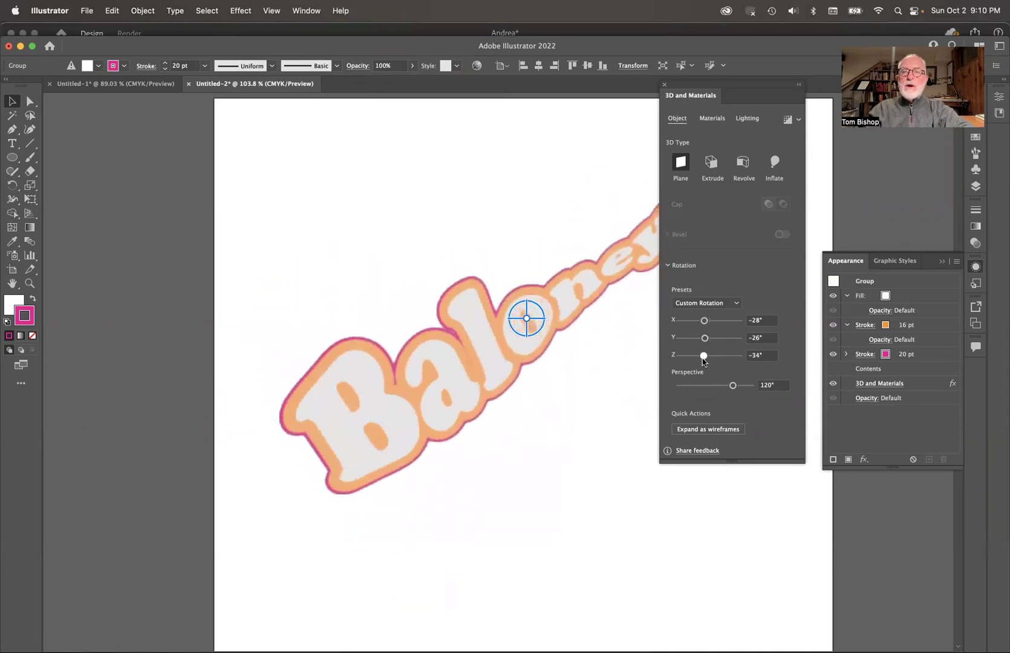
left_click_drag(720, 343, 705, 349)
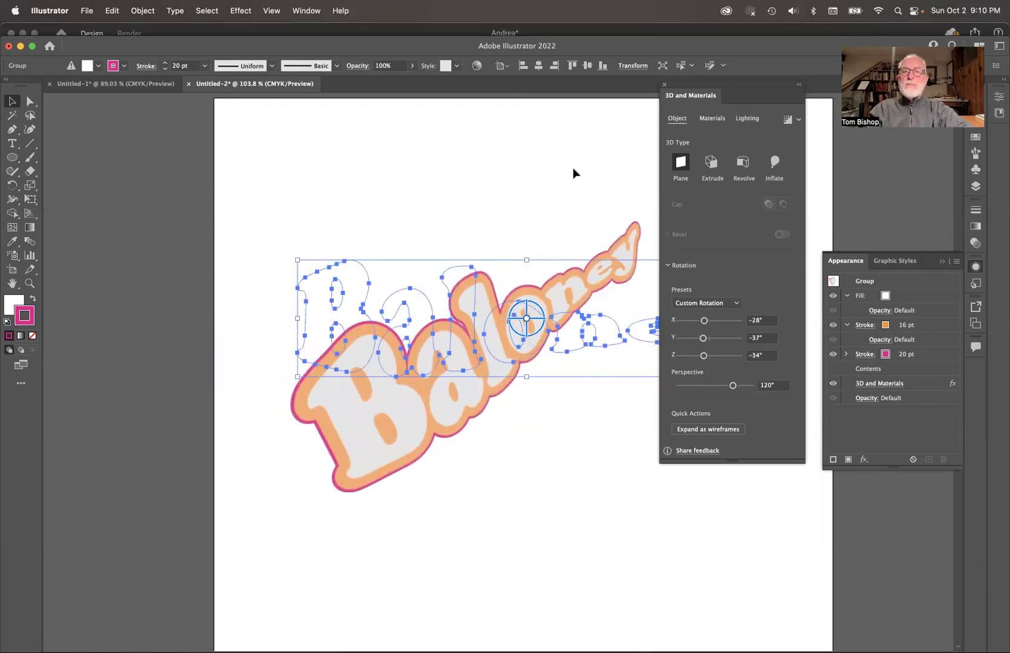
left_click(550, 191)
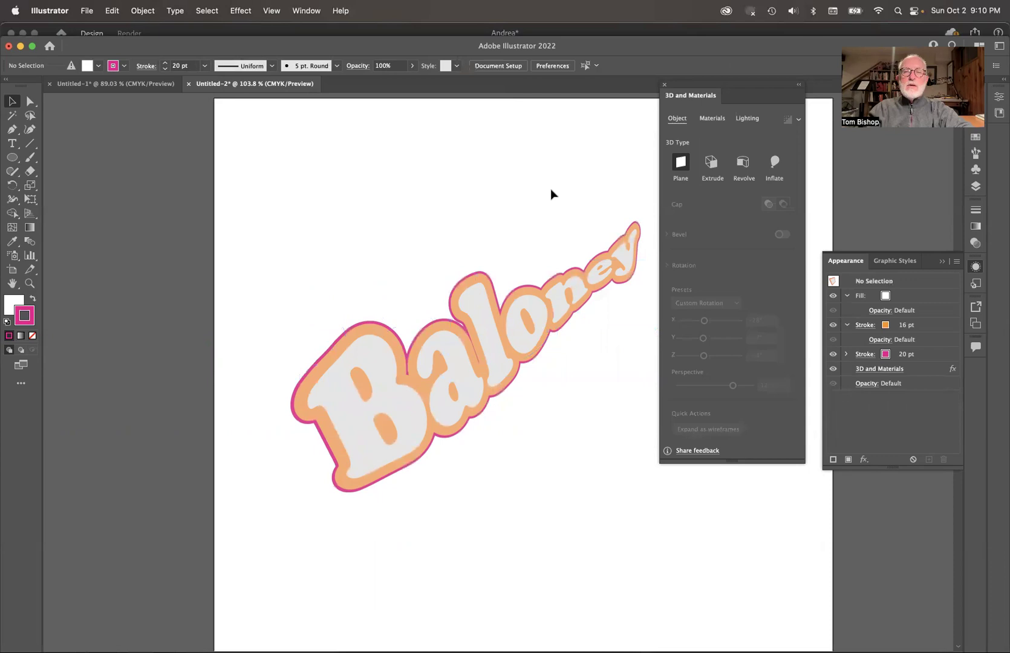
scroll(552, 334, "down", 5)
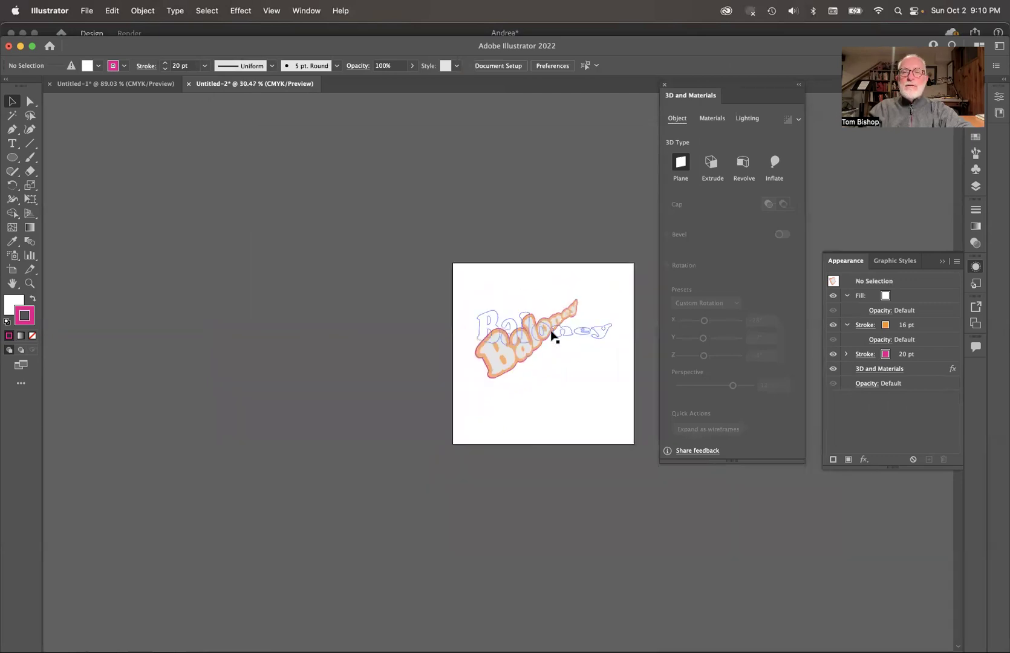
scroll(552, 334, "up", 6)
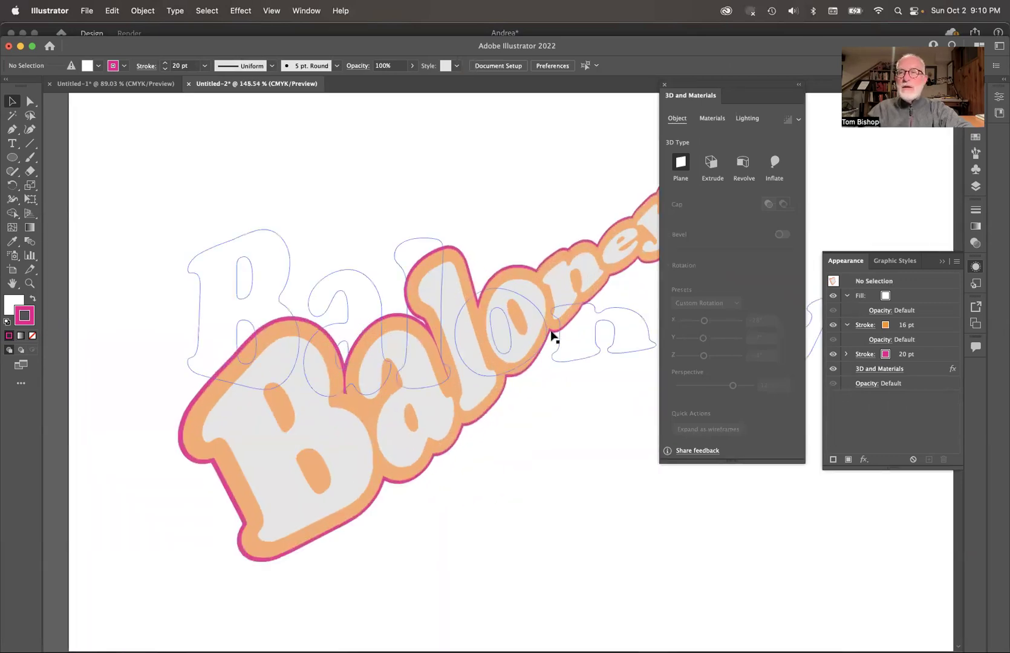